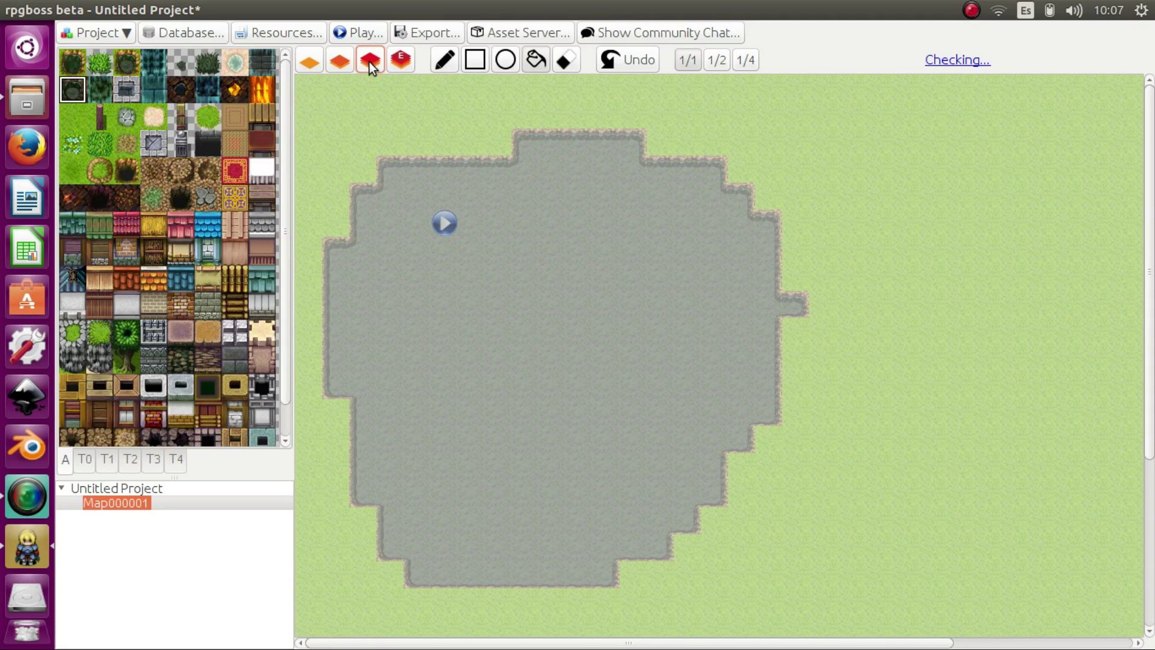
- Examine the settings of a new map event on the grass tile by the dark area's upper edge, discard it and return to the lowest layer
click(370, 61)
click(407, 67)
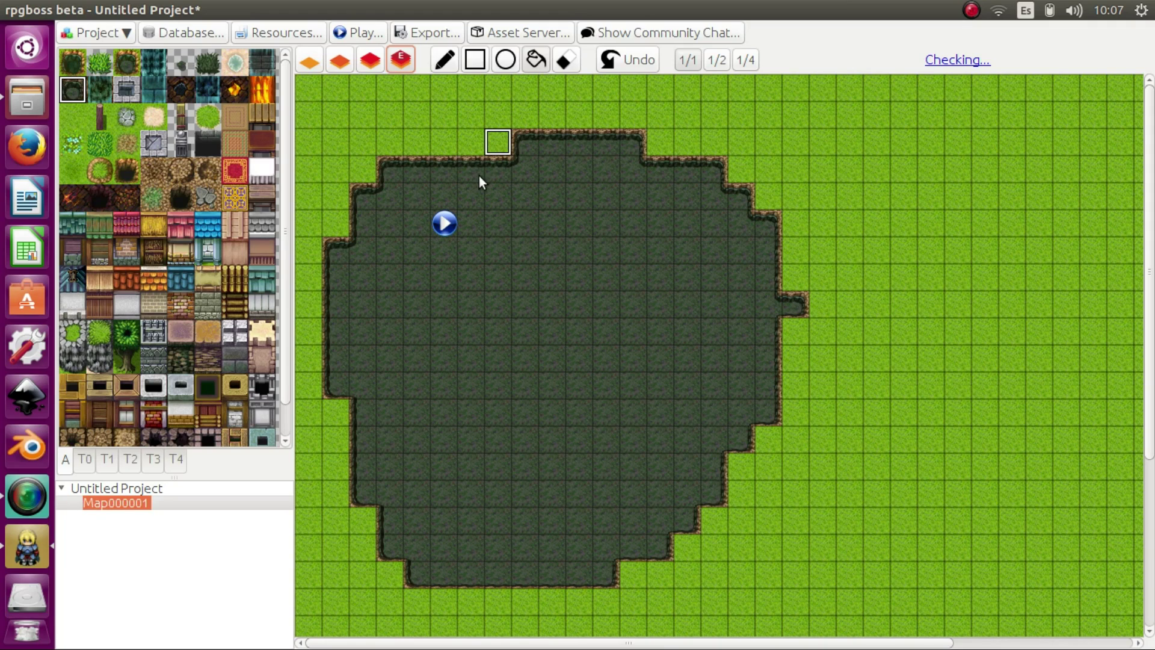
double_click(504, 141)
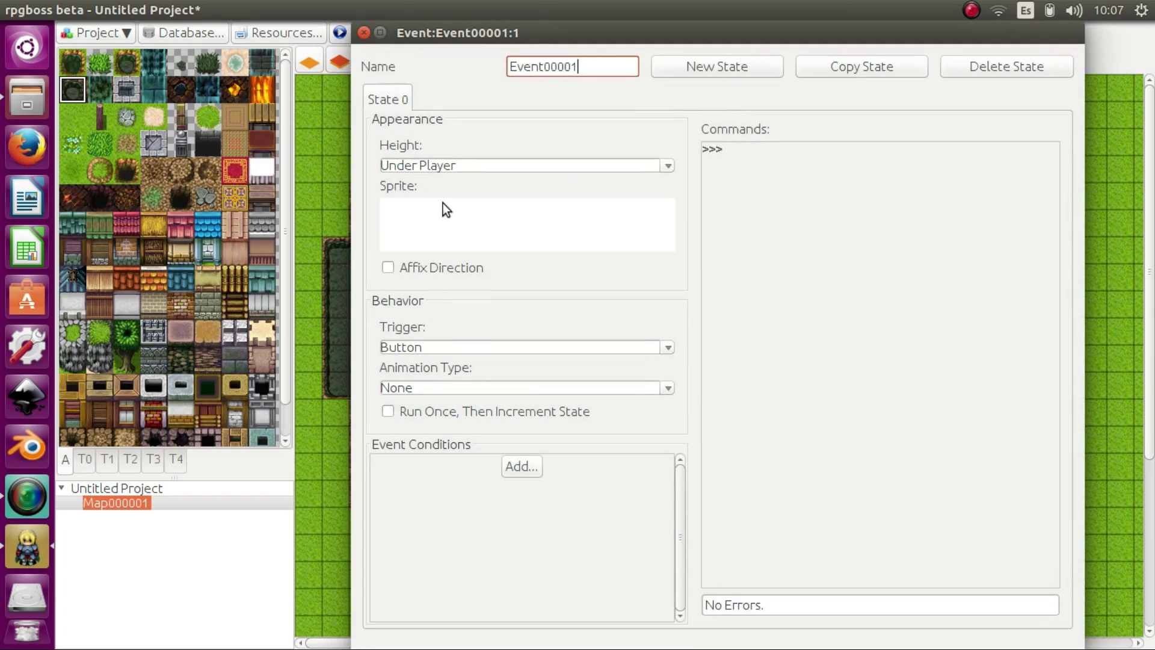
drag(701, 28, 542, 7)
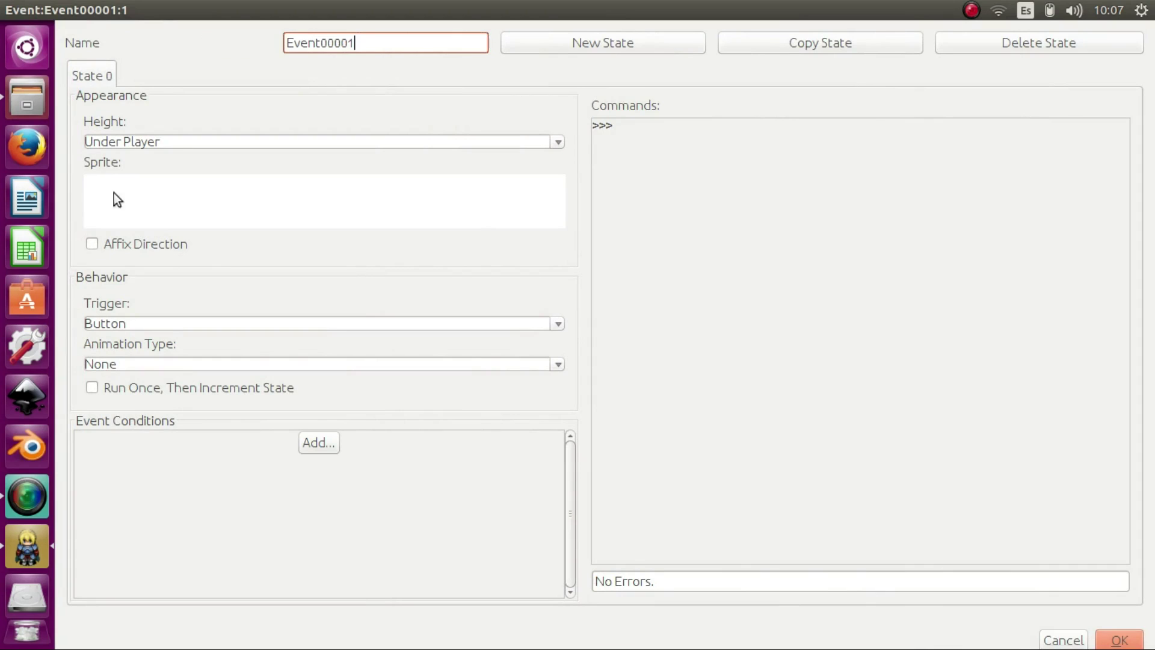
click(1064, 642)
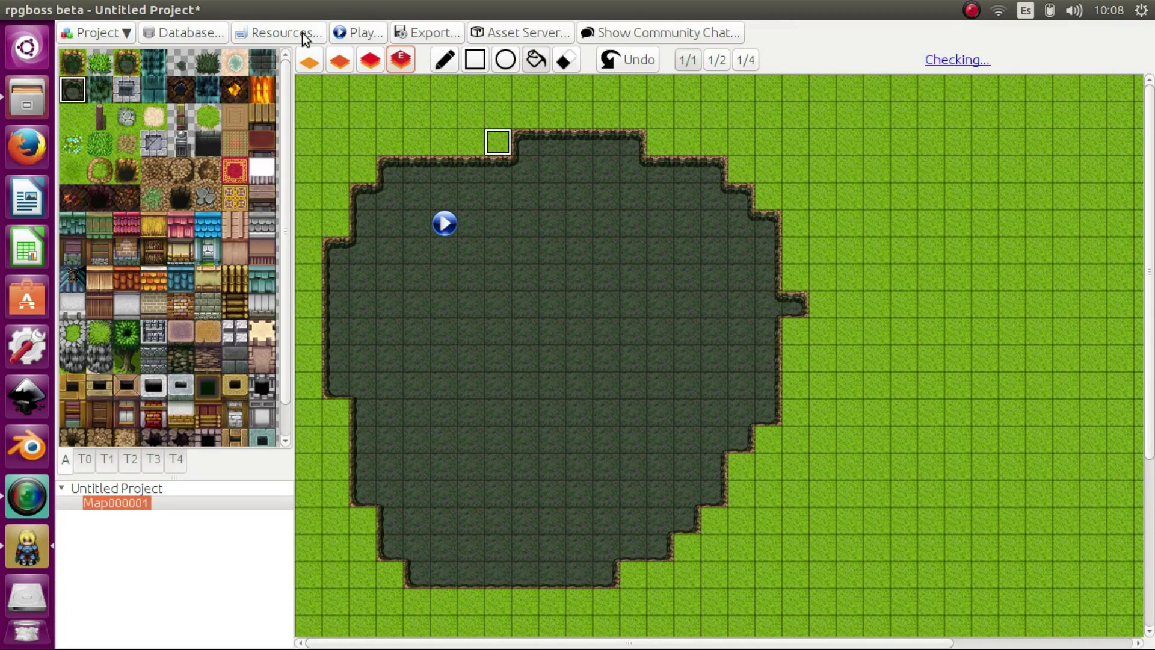
click(311, 58)
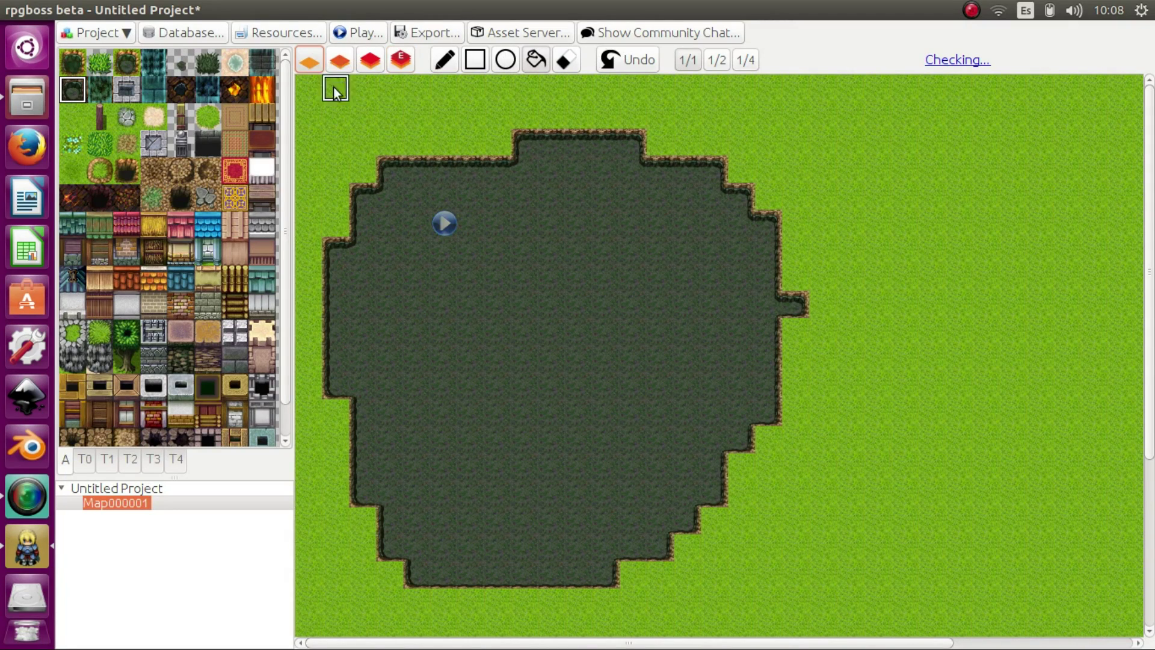
- Open the project database and examine the default settings and stats of the first character
click(174, 32)
drag(375, 98, 340, 82)
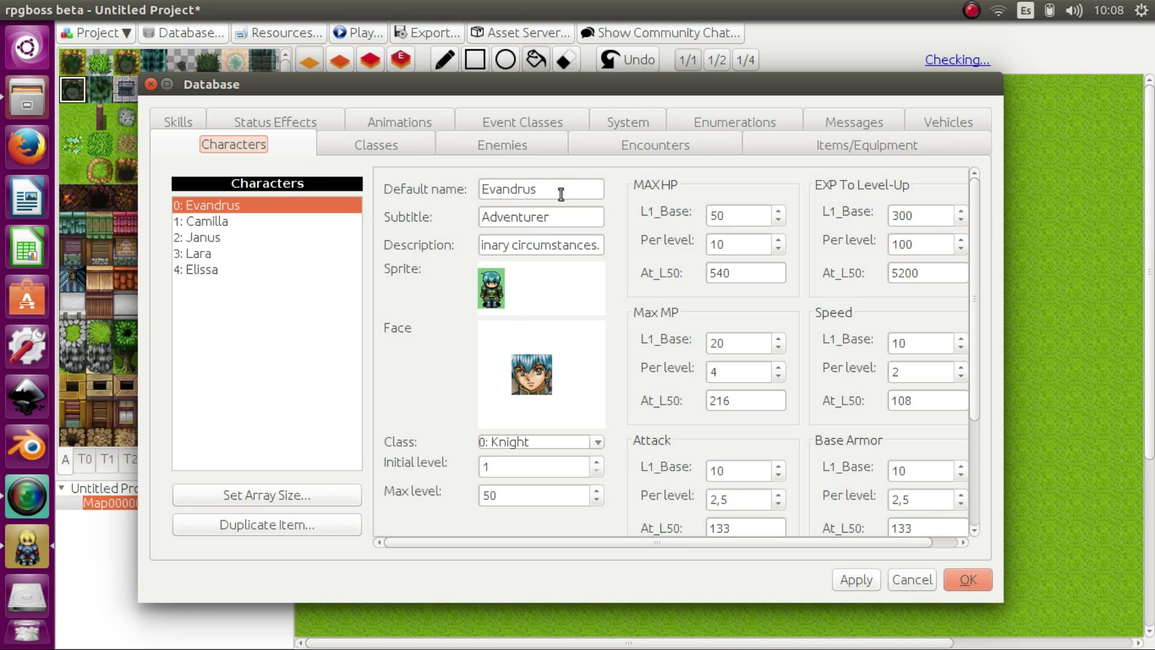
mouse_move(970, 200)
mouse_down()
mouse_move(952, 392)
mouse_move(980, 247)
mouse_move(973, 189)
mouse_up()
- Examine the Knight class's name, unarmed attack, stat boosts and equippable items, and return to the characters
click(359, 145)
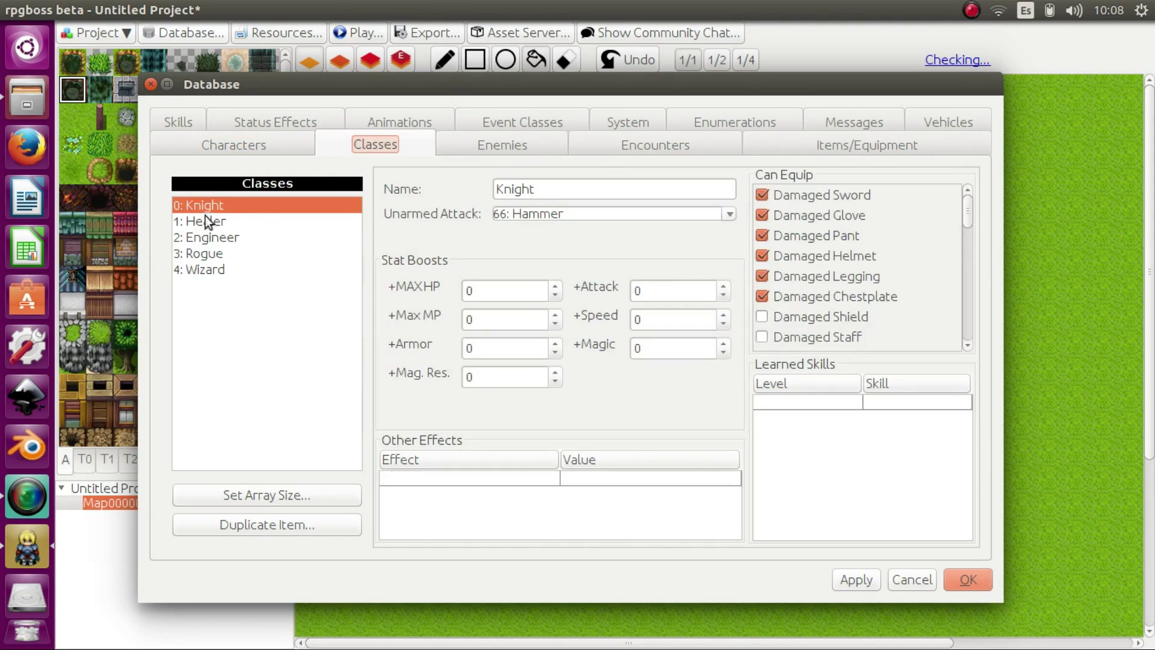
click(226, 150)
click(355, 145)
mouse_move(970, 213)
mouse_down()
mouse_move(962, 237)
mouse_move(964, 213)
mouse_up()
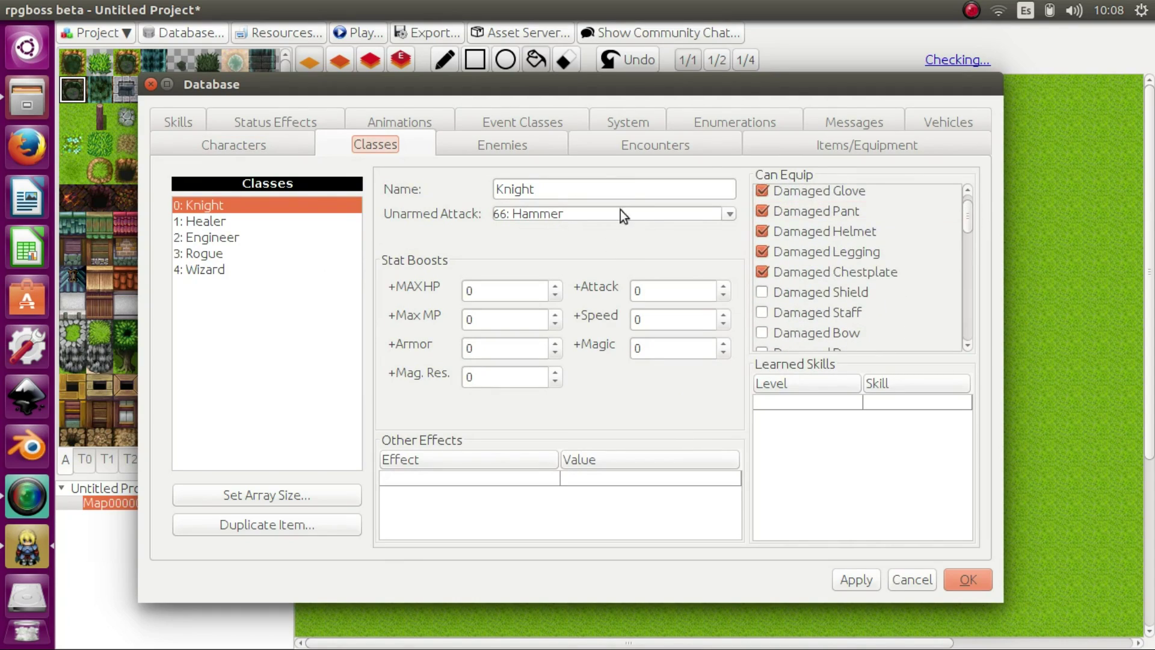
click(614, 189)
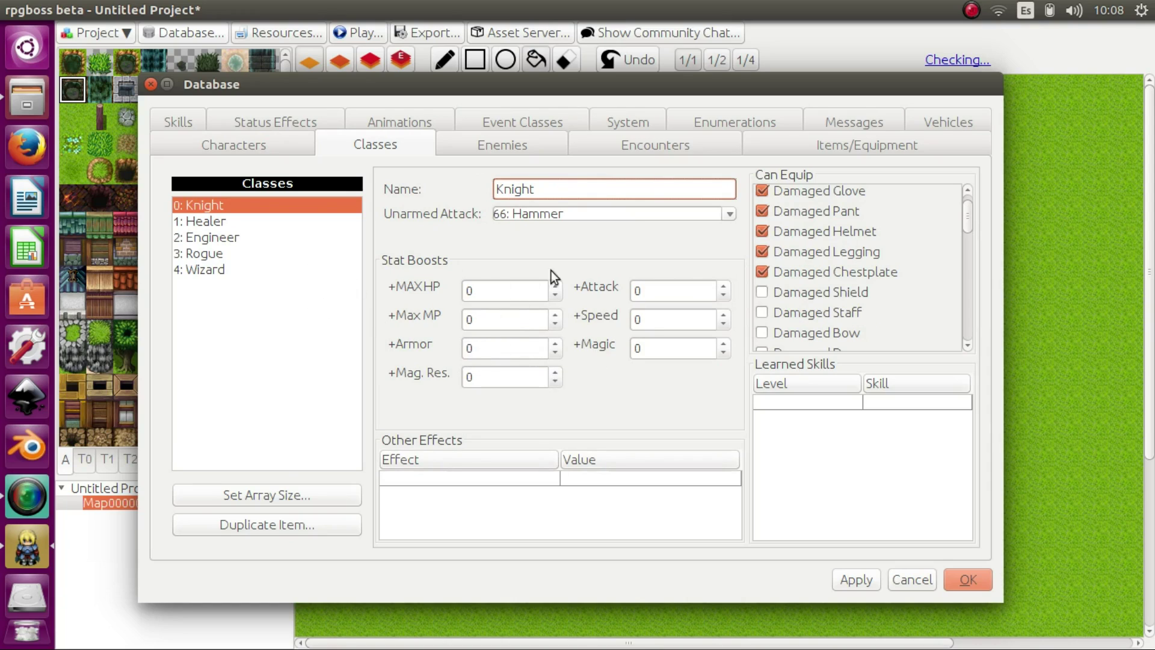
click(233, 147)
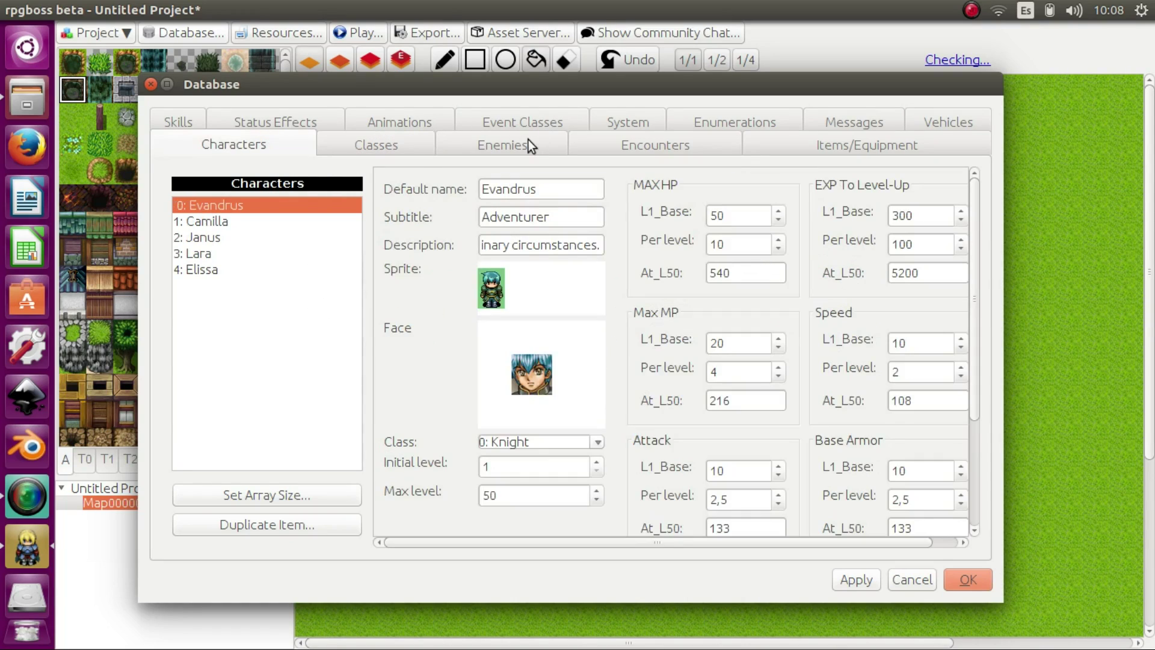
- Examine several enemies from the start and end of the enemy list, including Birdman, Fossilbird and Serpent
click(529, 145)
click(277, 223)
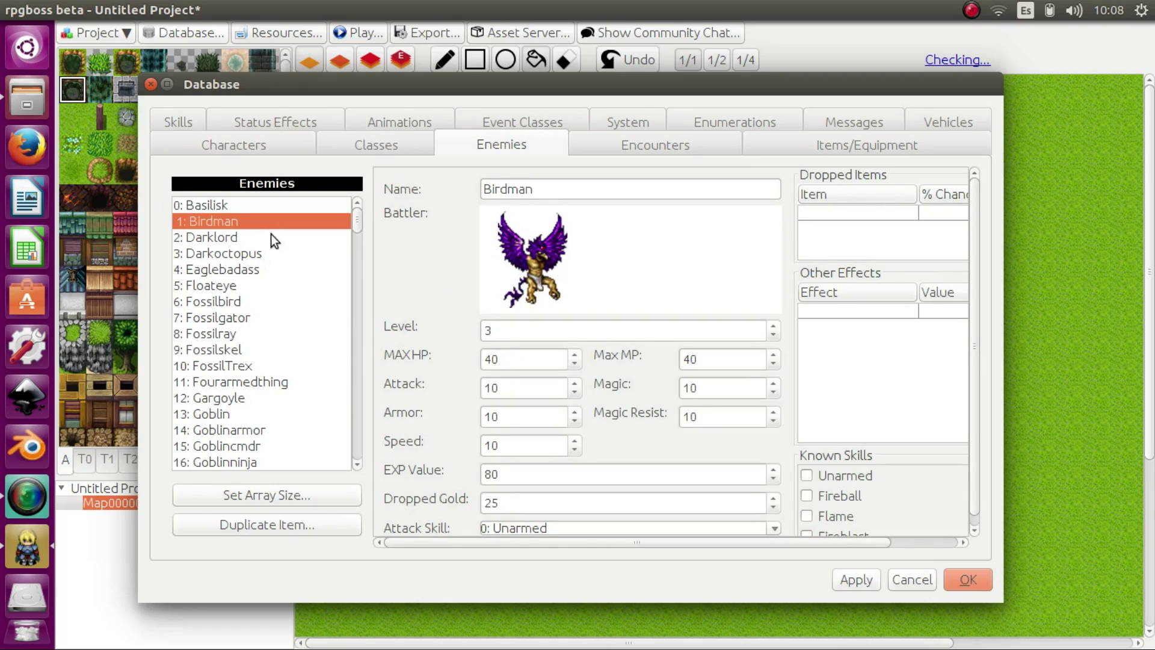
click(266, 266)
click(254, 302)
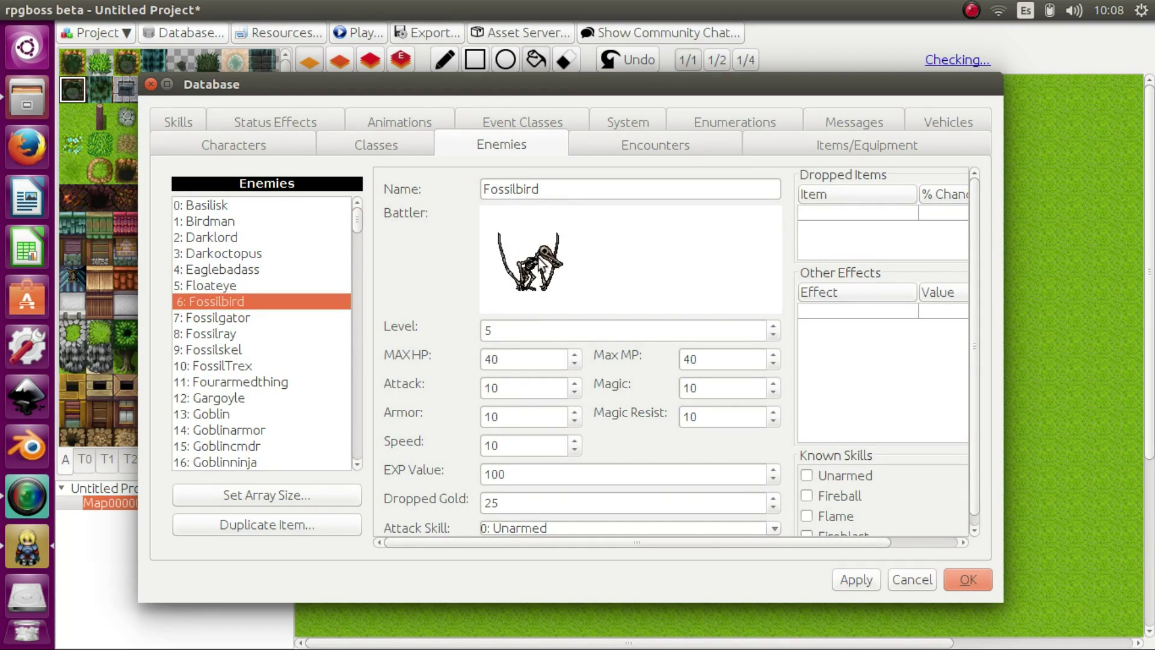
click(269, 221)
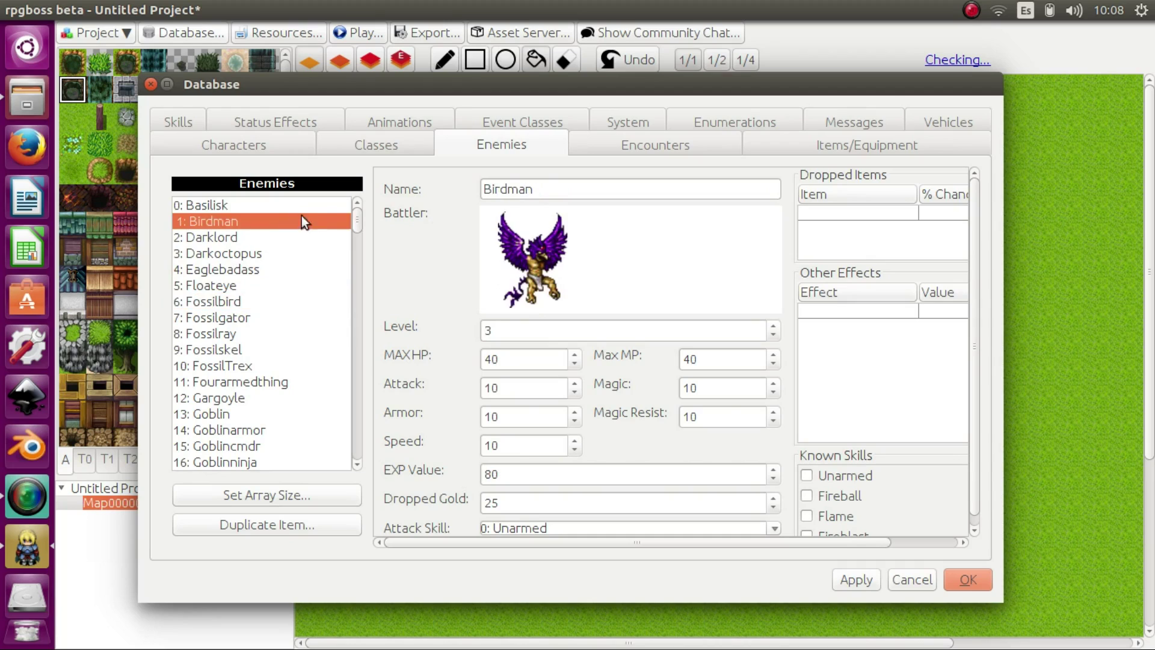
scroll(359, 218, down, 1)
scroll(362, 218, up, 1)
drag(360, 218, 355, 469)
click(285, 396)
click(283, 361)
click(276, 299)
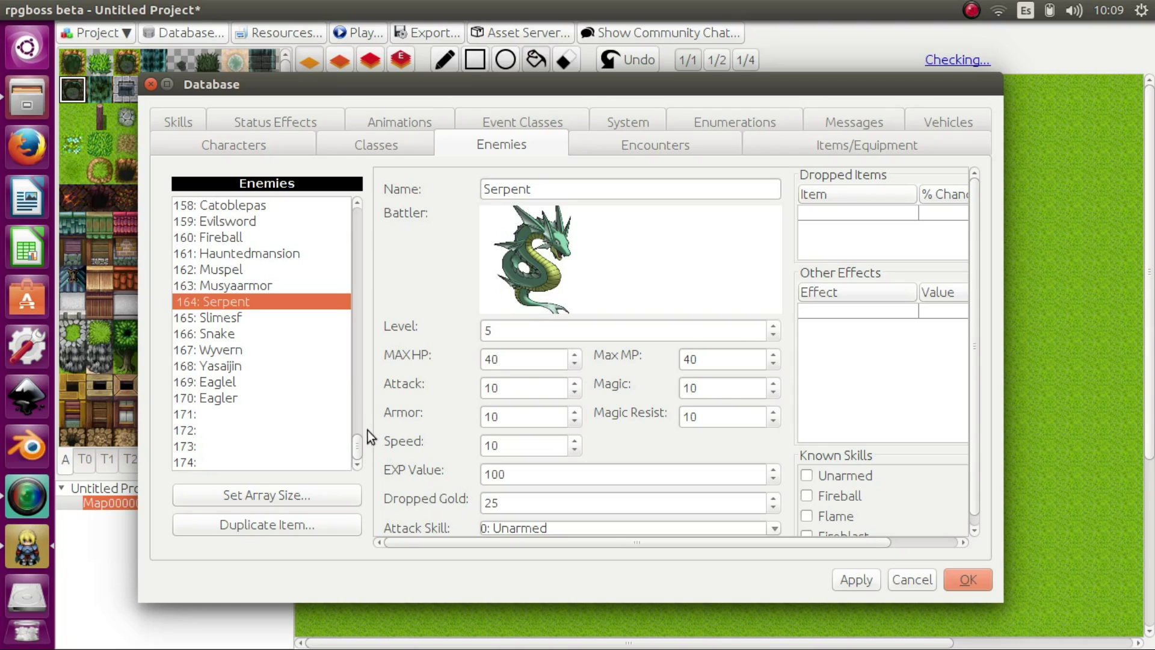
drag(358, 420, 349, 201)
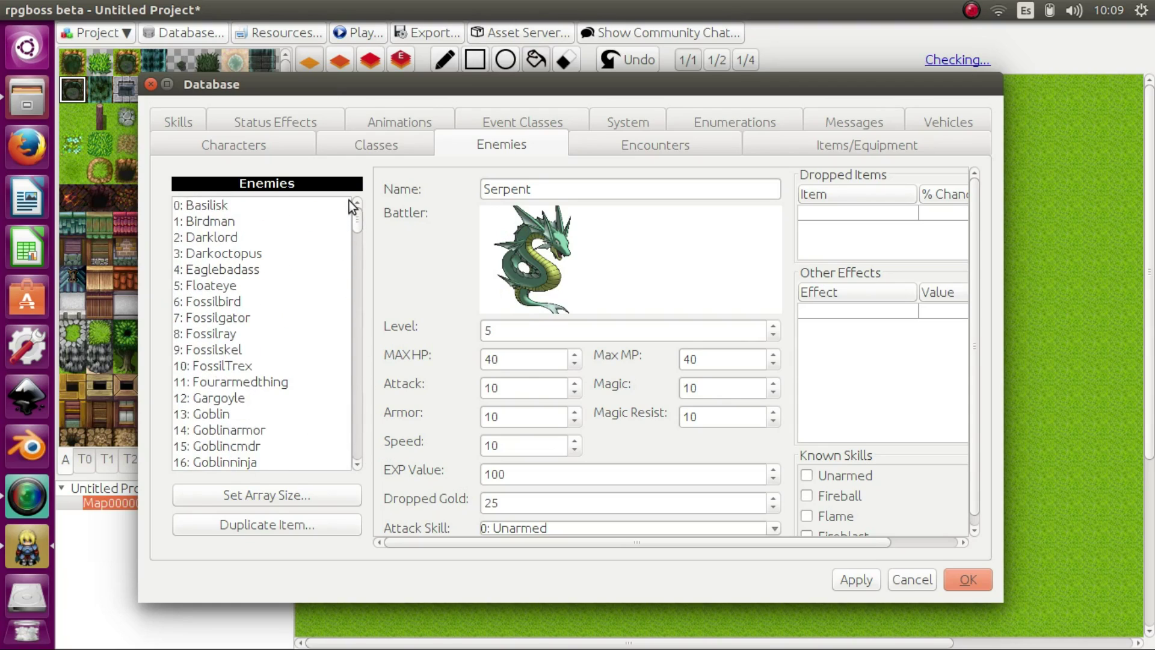
- Examine the predefined goblin encounters in the database, from the 3 x Goblin group to the Goblinshaman group
click(604, 148)
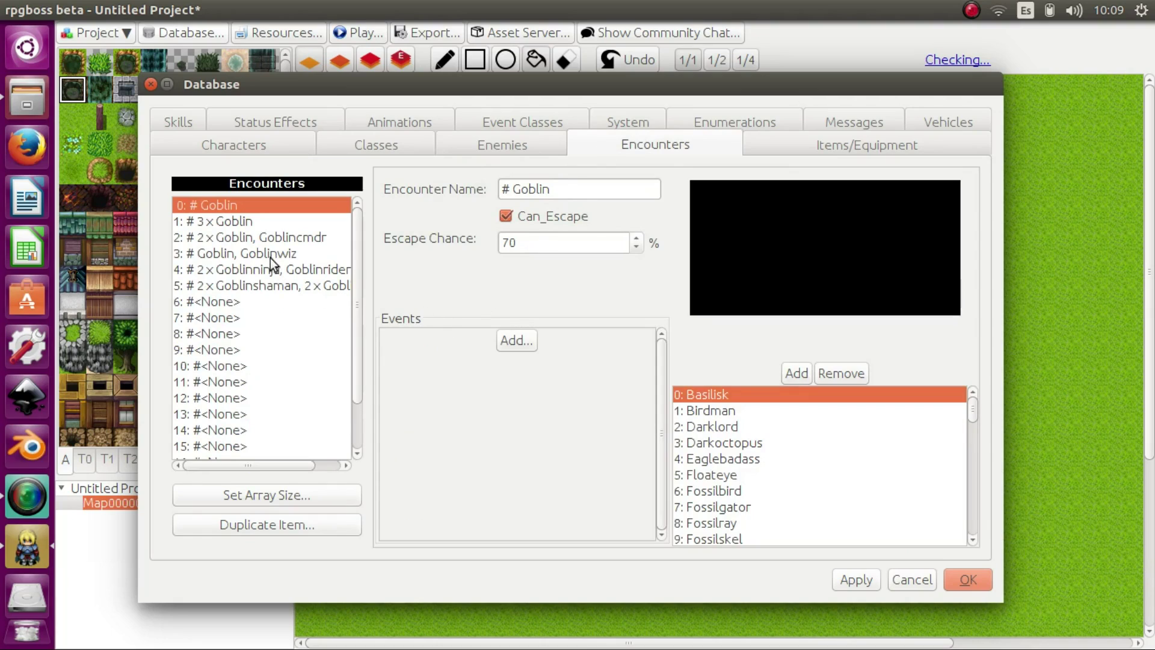
click(283, 224)
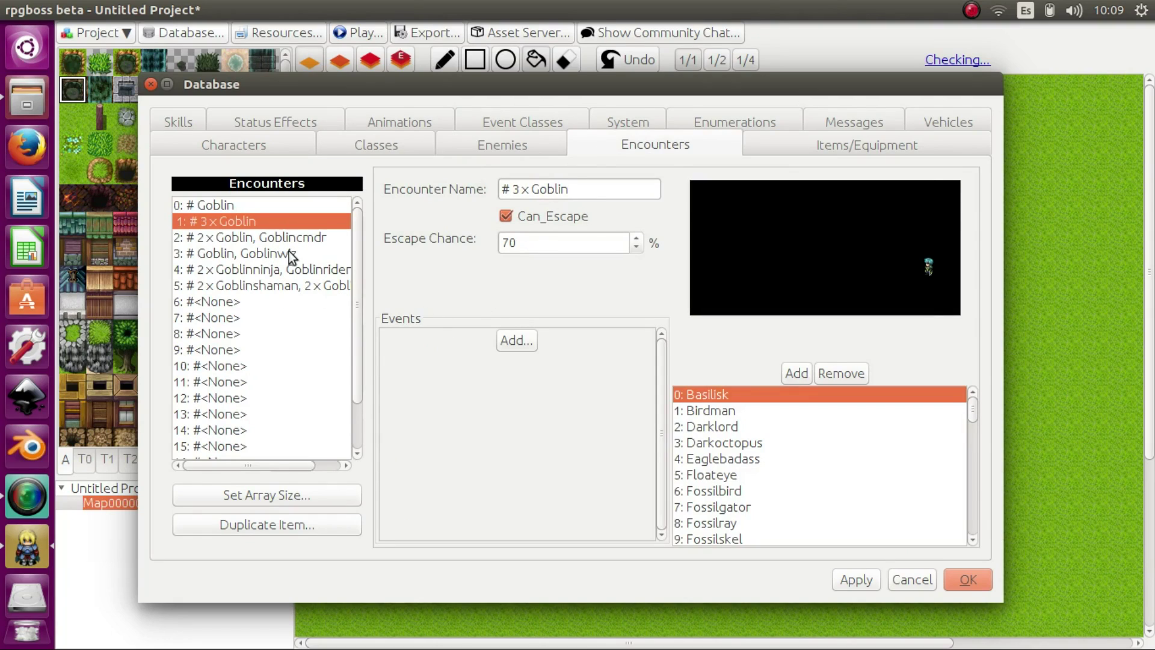
click(270, 301)
key(Up)
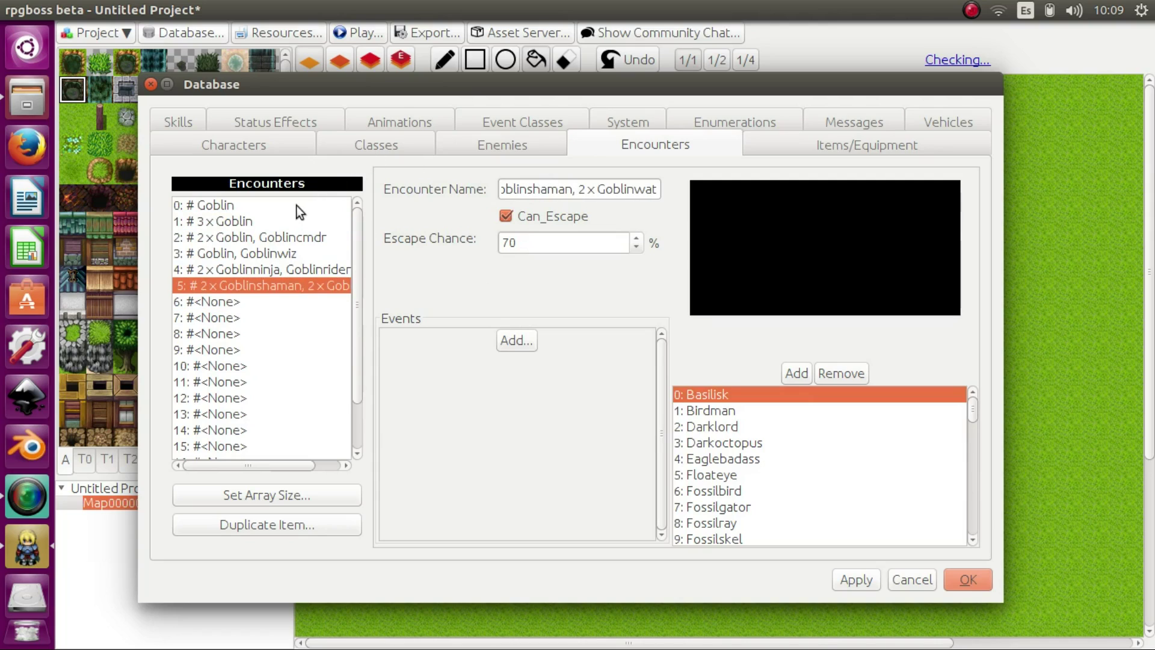
click(262, 221)
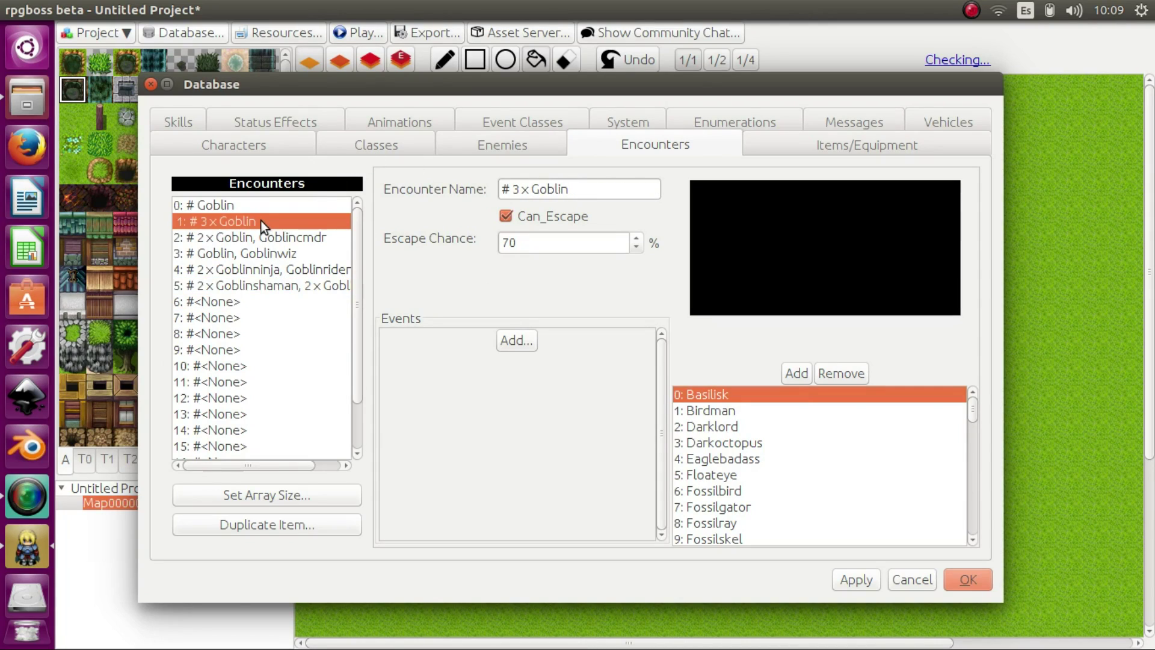
- Rename the empty encounter 6 as Test_02 and select Ooze among its available enemies
click(248, 300)
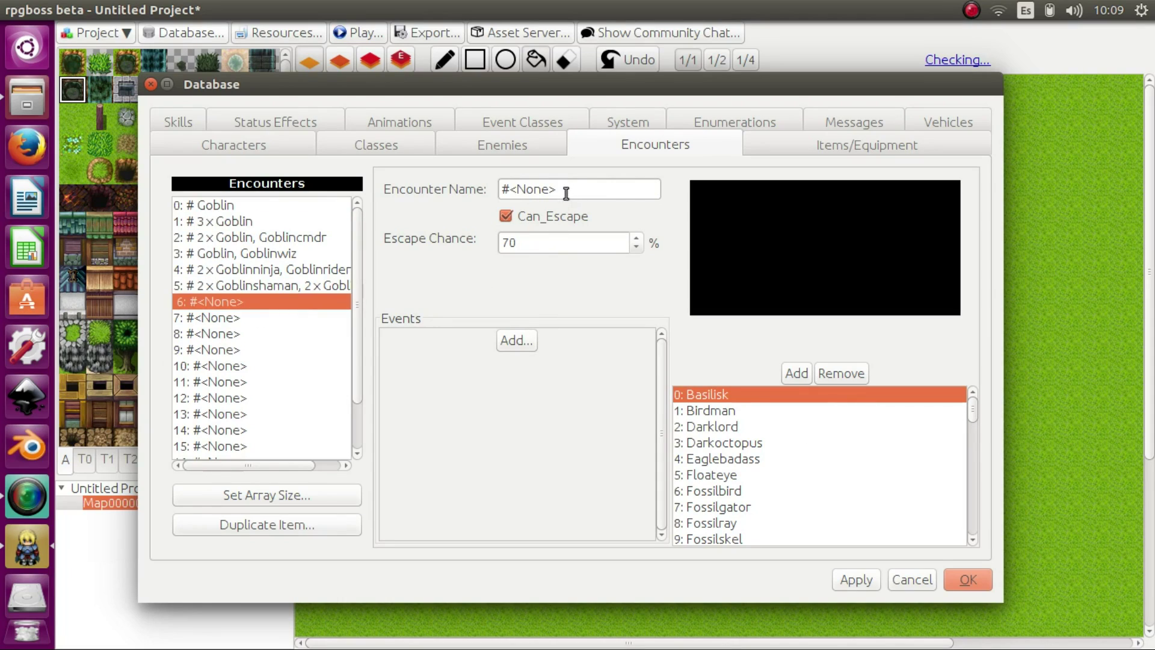
click(529, 190)
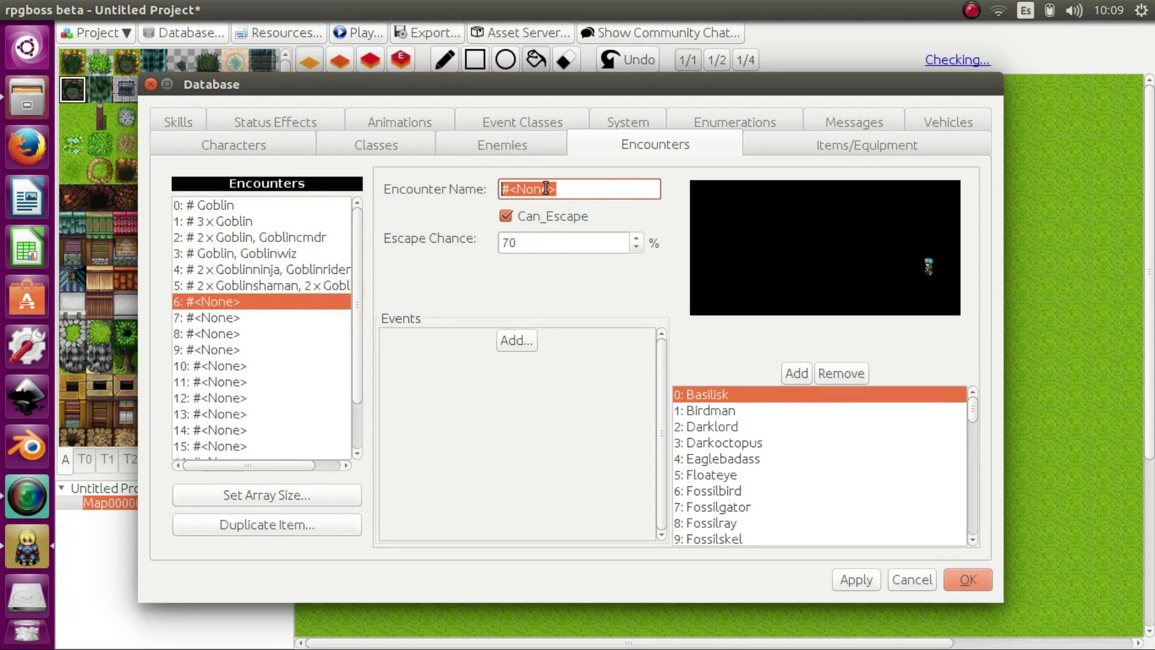
text(Test_02)
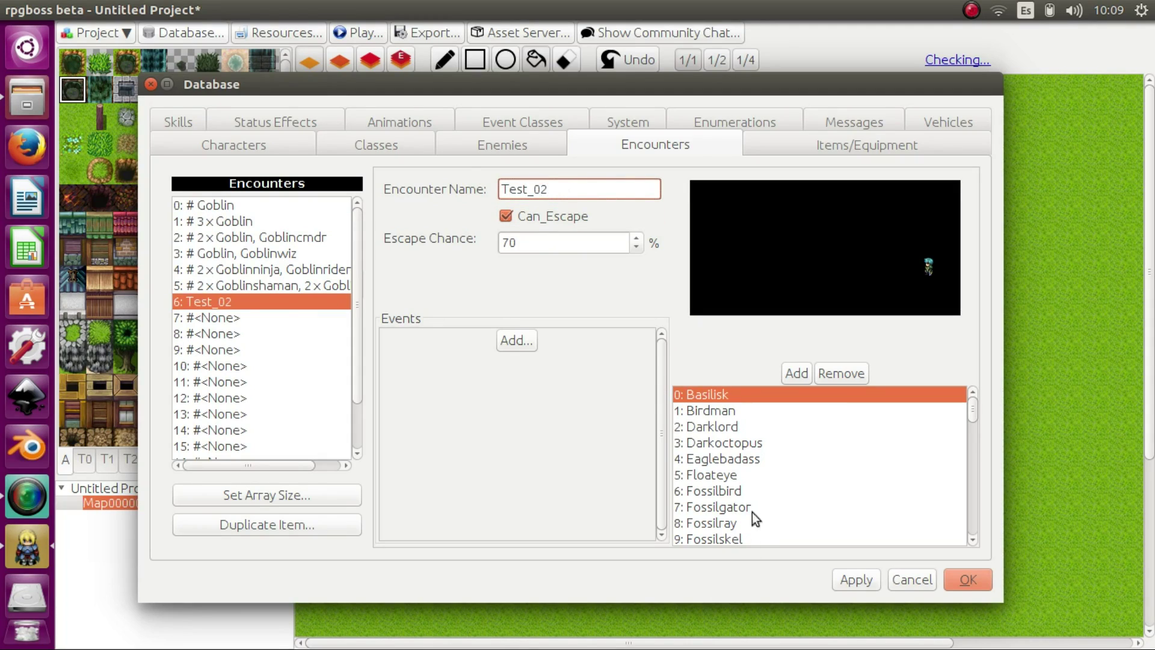
click(740, 444)
drag(977, 411, 977, 427)
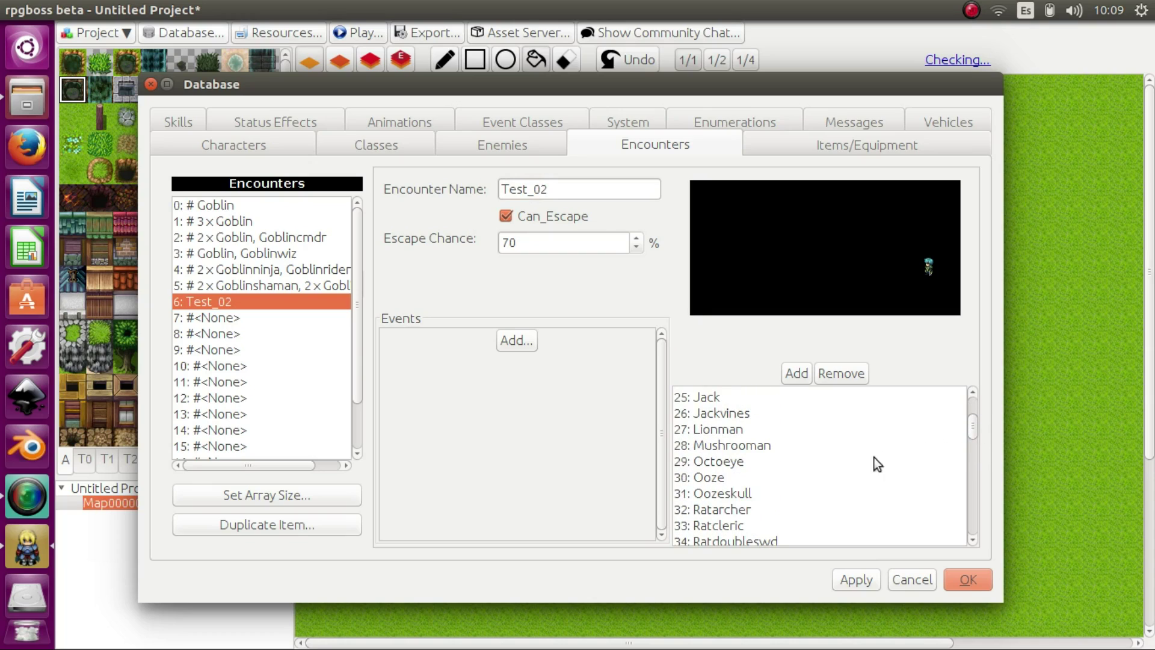
click(779, 473)
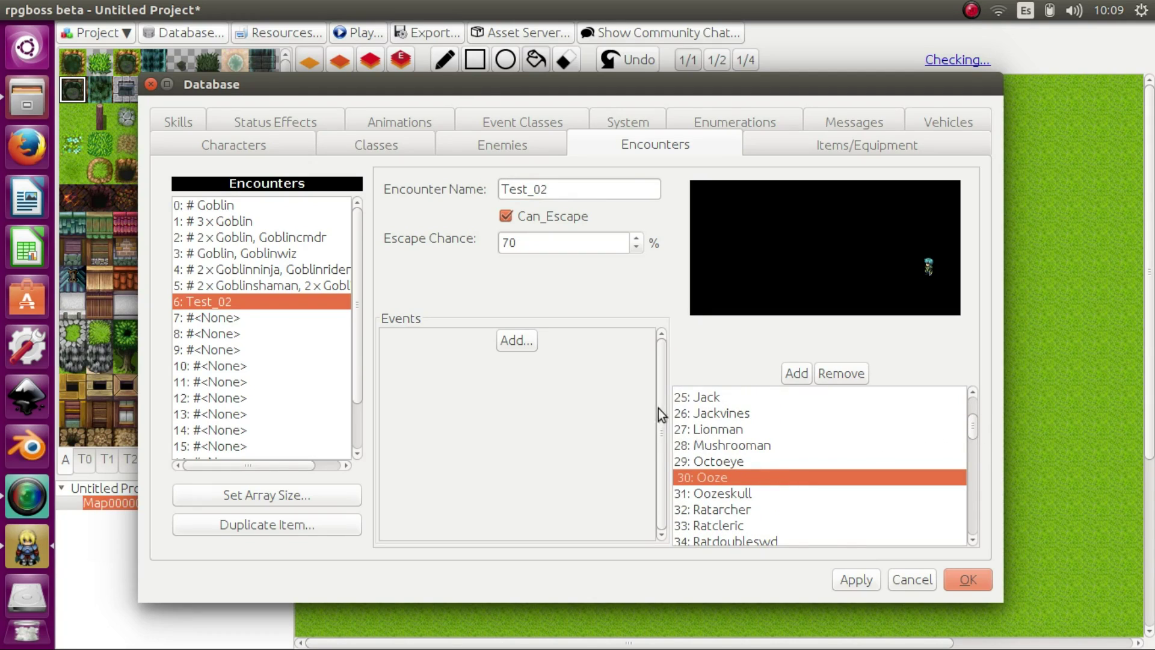
- Add an encounter event to Test_02 and delete it again
click(520, 339)
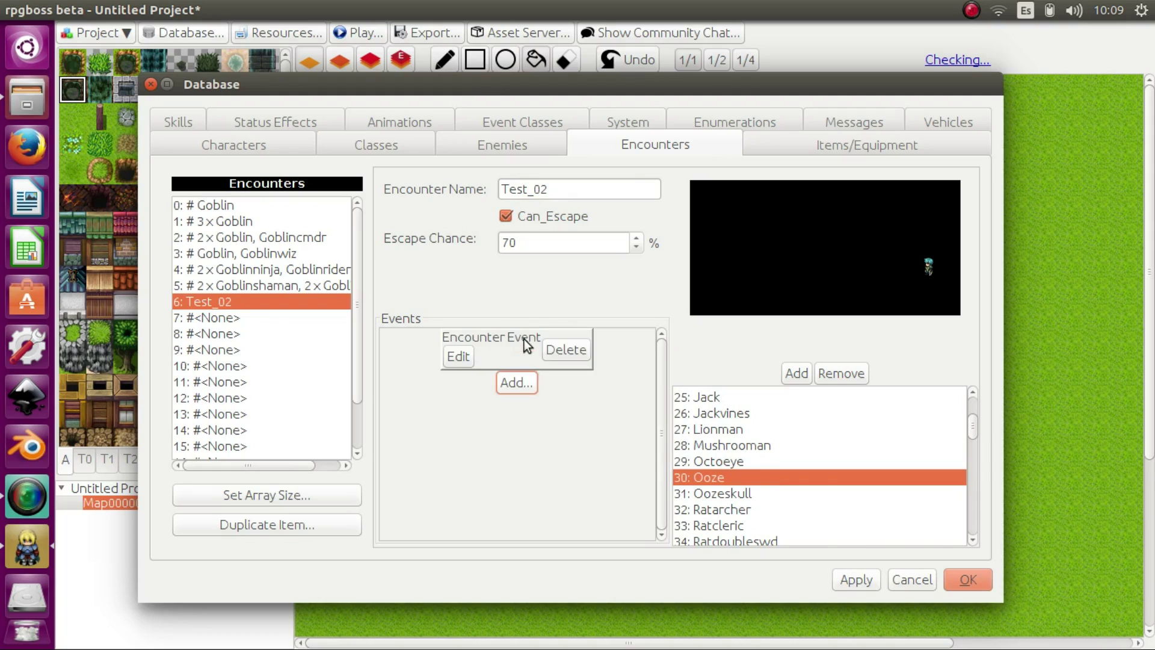
click(568, 347)
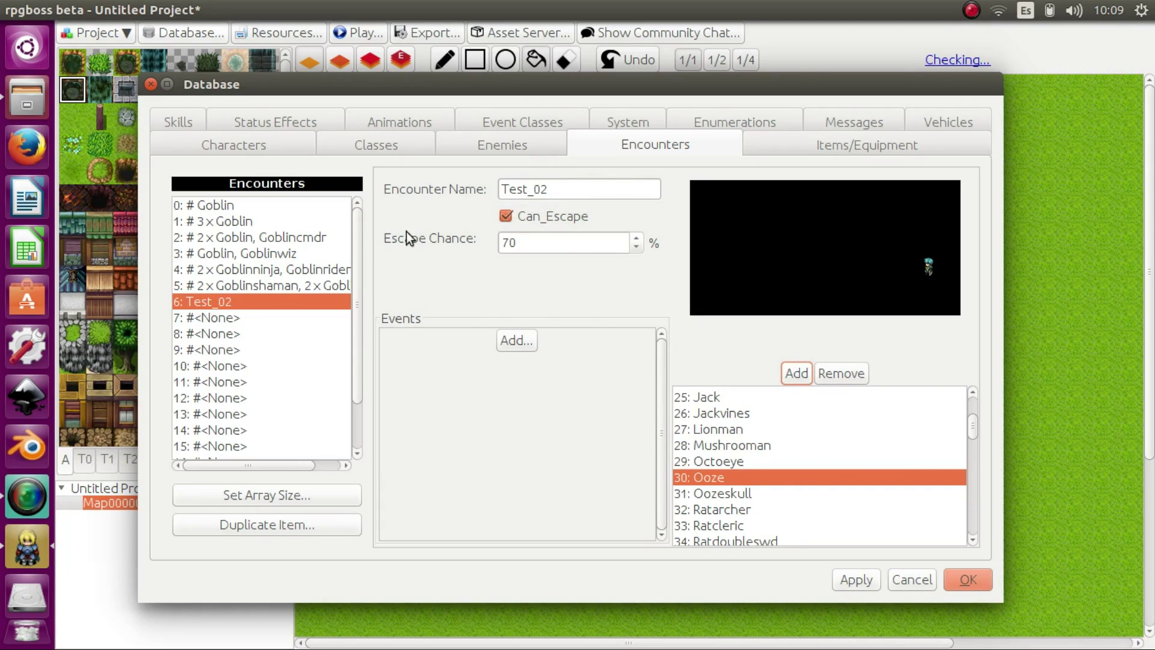
- Examine the items and equipment in the database, including Damaged Sword, Damaged Glove, Weak Wind Bomb and Orb of Fire
click(807, 148)
click(232, 217)
click(273, 207)
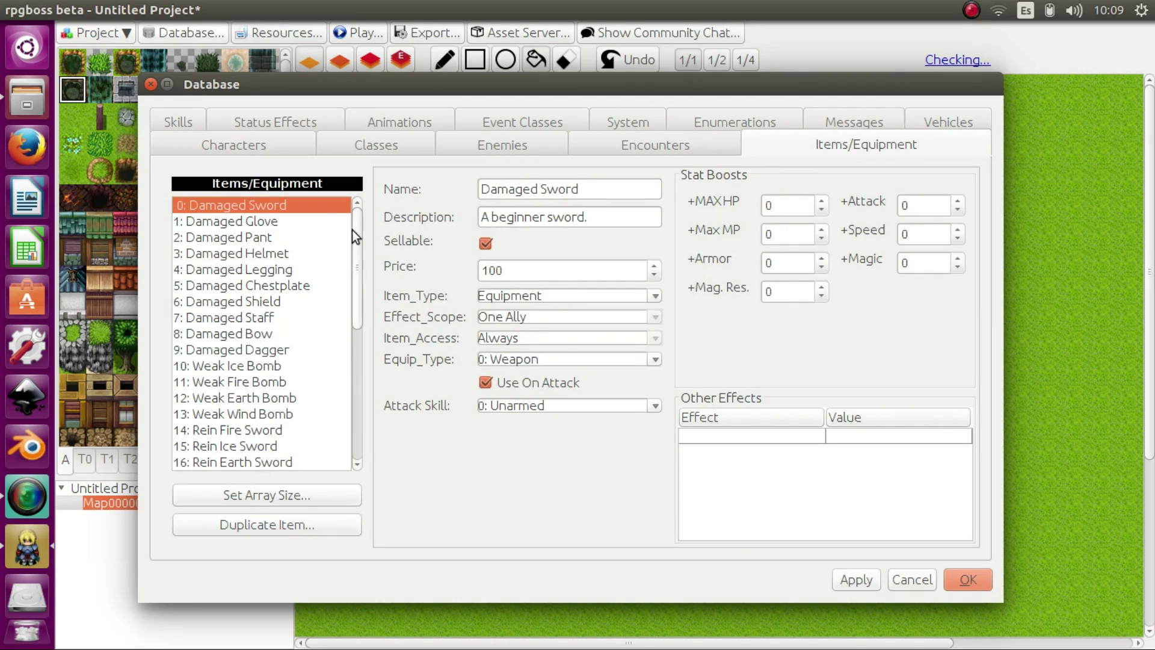
click(309, 231)
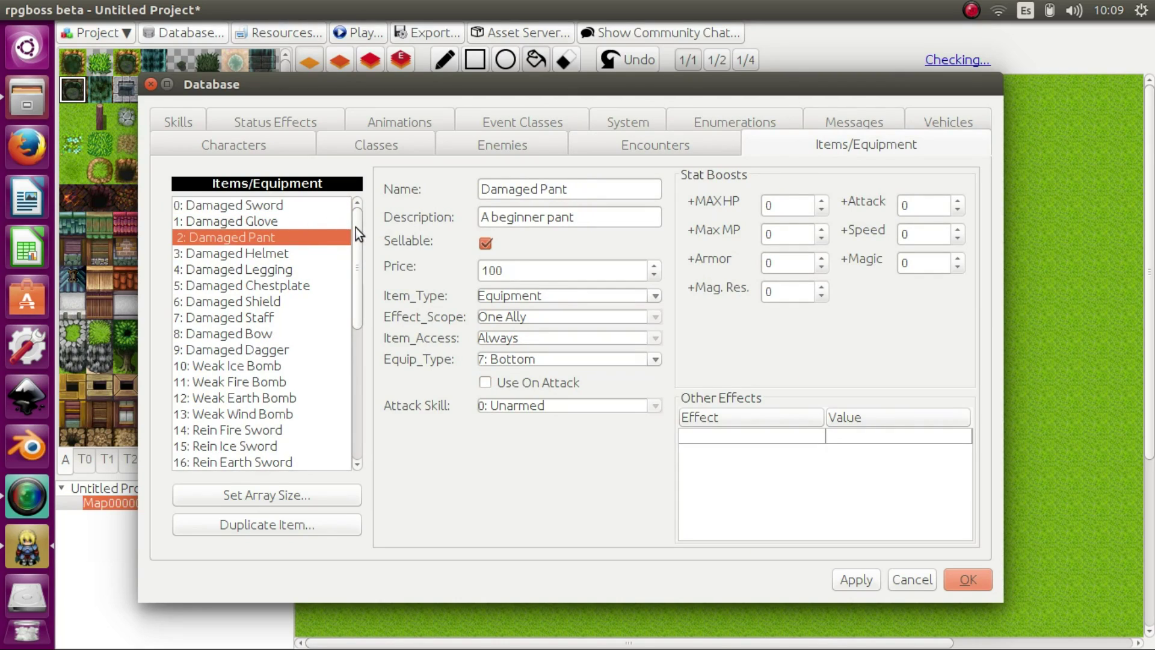
click(276, 207)
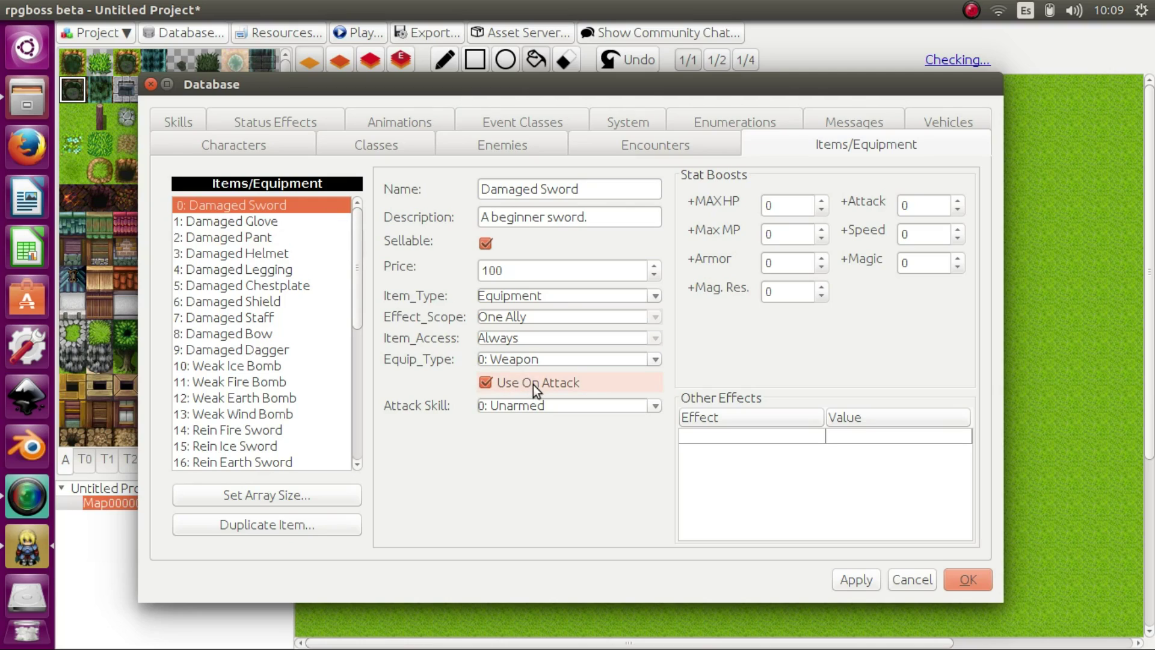
click(283, 225)
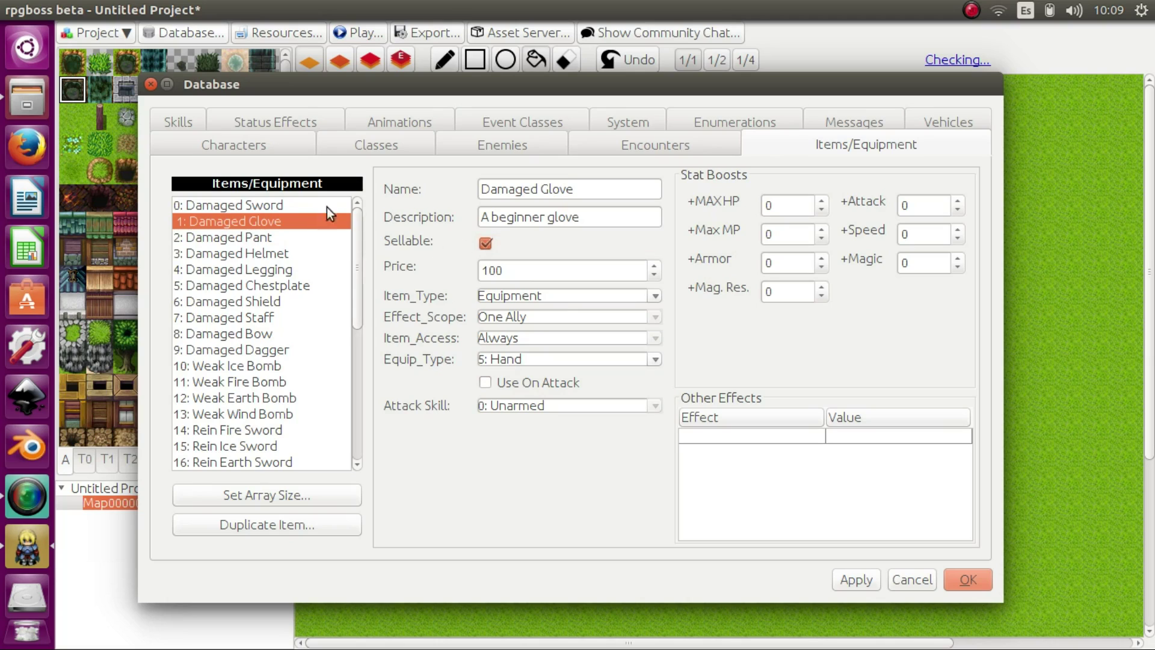
click(259, 413)
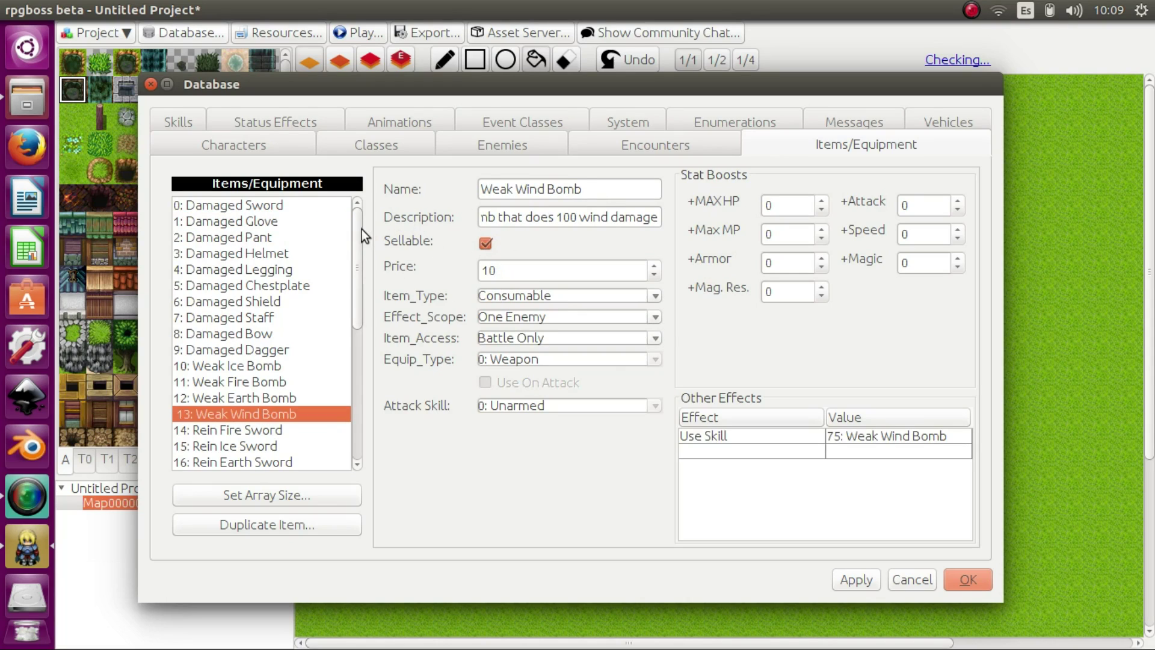
drag(361, 228, 358, 257)
scroll(340, 330, down, 4)
click(272, 288)
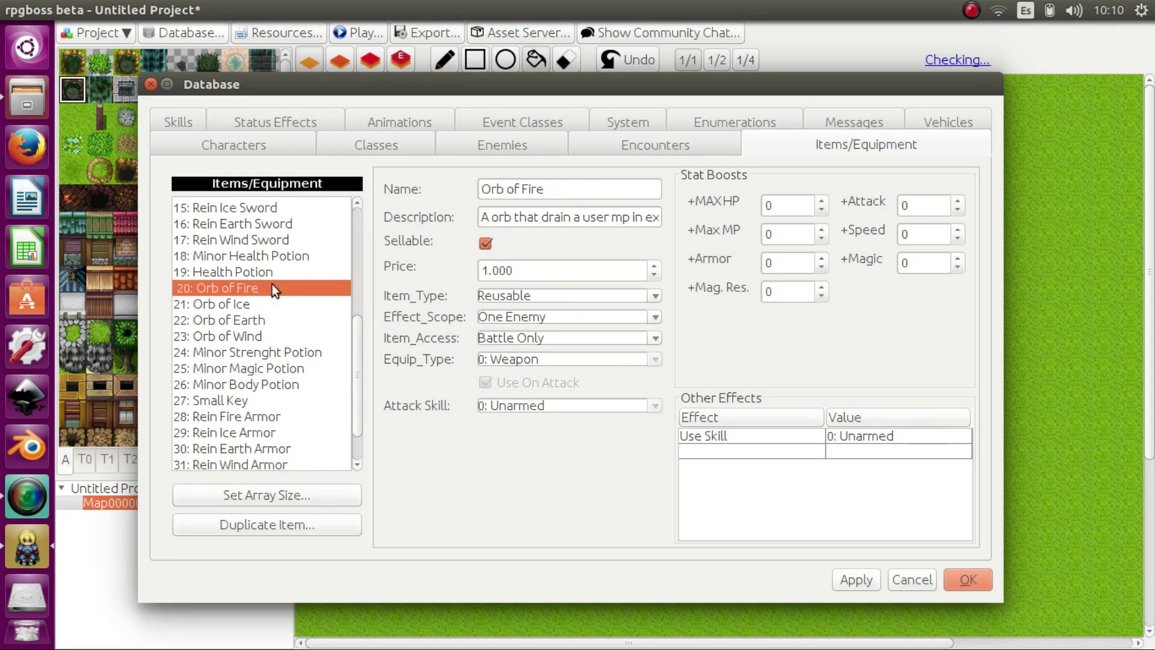
mouse_move(358, 348)
mouse_down()
mouse_move(352, 372)
mouse_move(350, 216)
mouse_up()
click(232, 365)
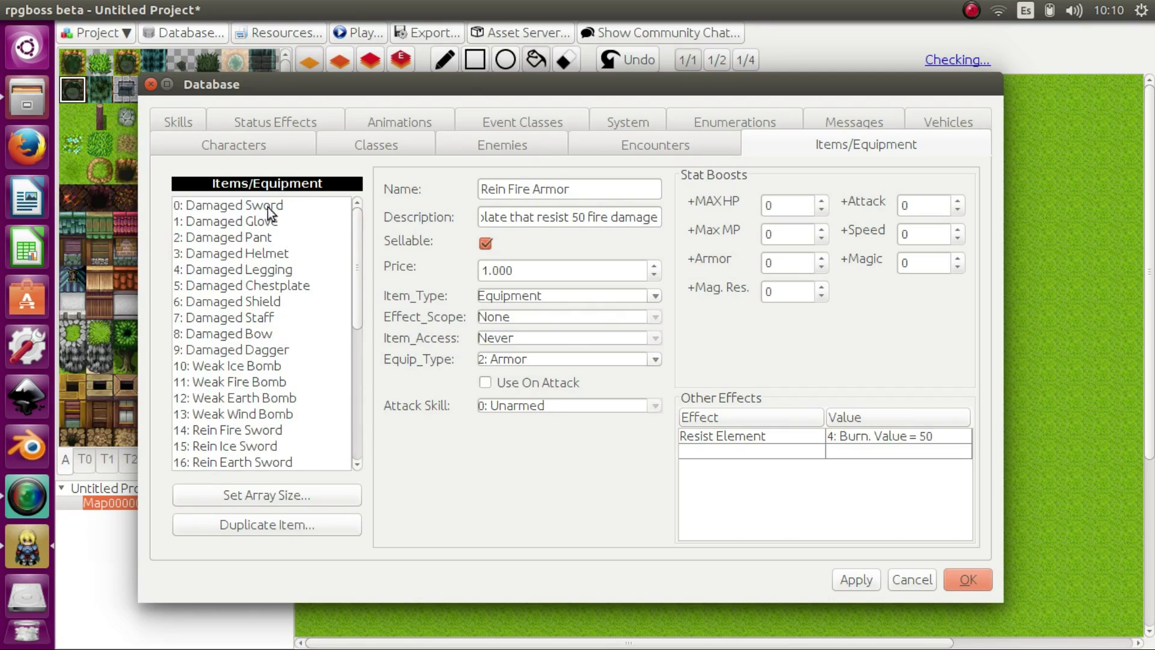
- Examine the Damaged Sword's Sellable option and item type choices, keeping it sellable and set to Equipment
click(269, 207)
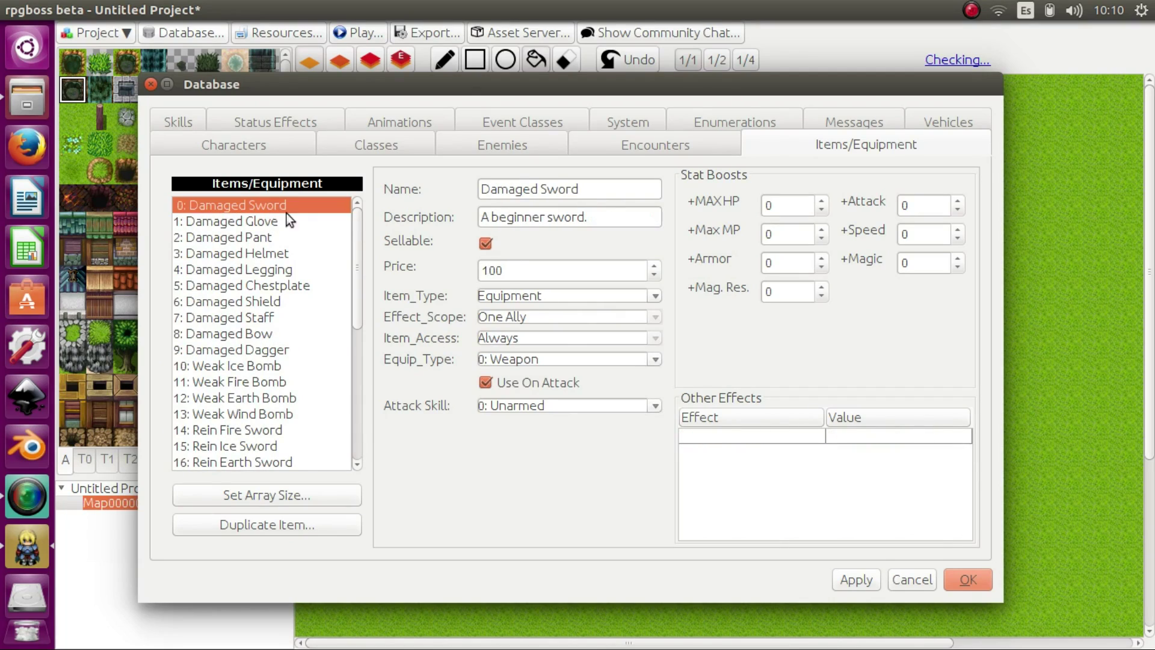
click(486, 245)
click(486, 244)
click(656, 296)
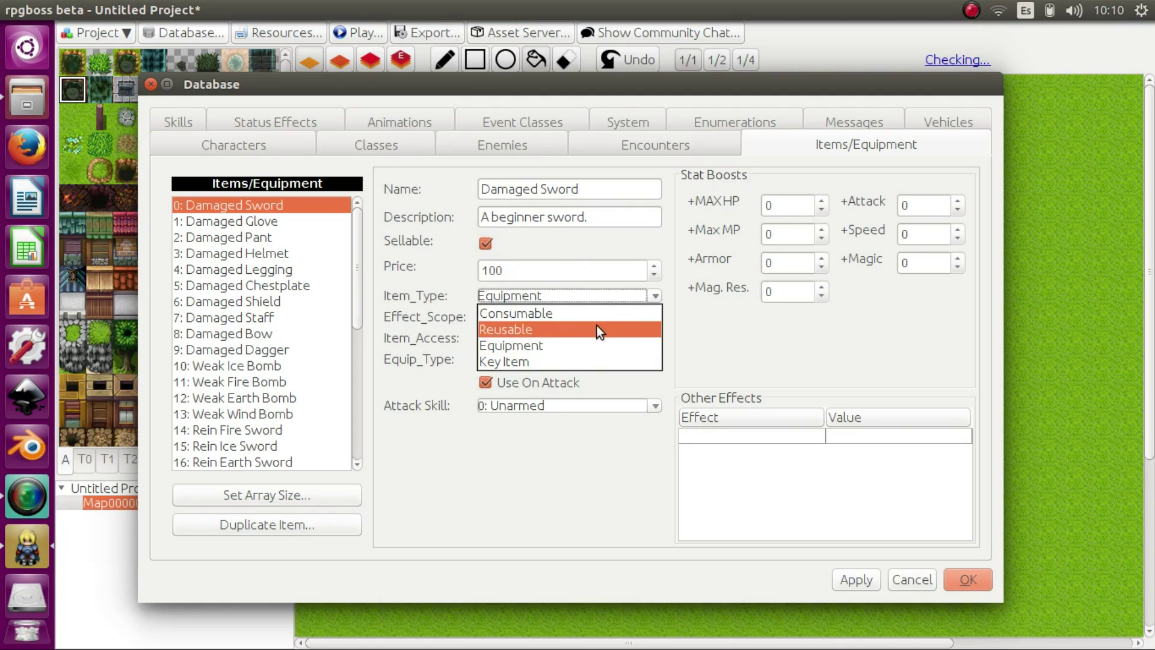
click(569, 345)
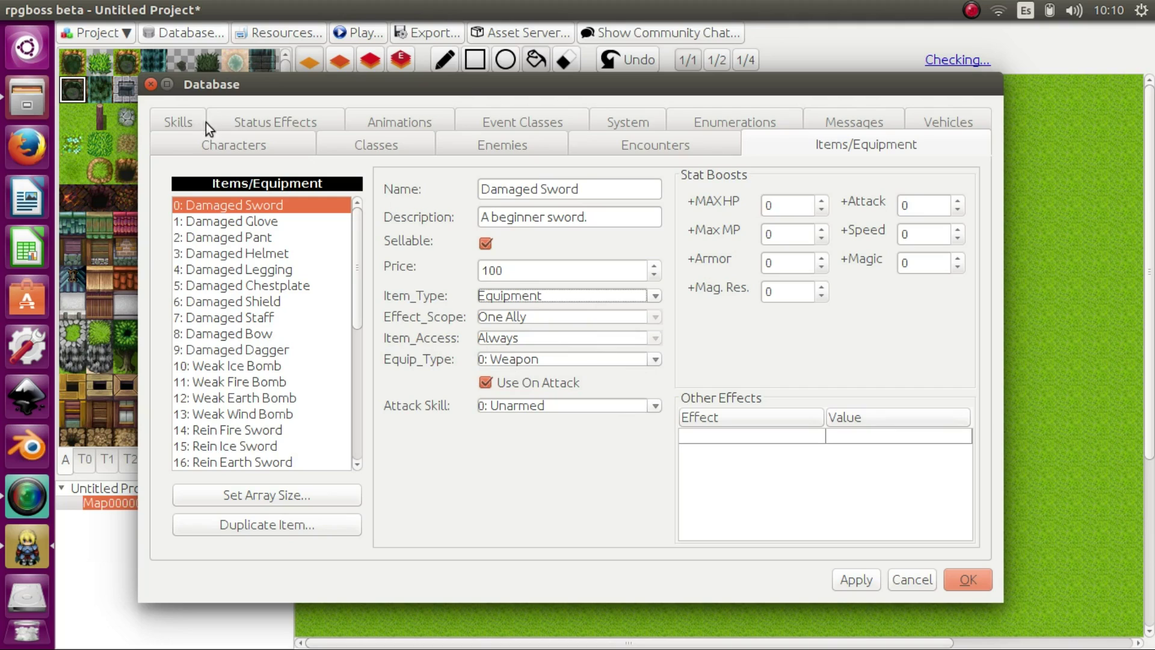
- Examine the Staff skill in the database, comparing its damage formula with the list of valid damage expressions
click(186, 122)
drag(355, 230, 359, 200)
click(250, 289)
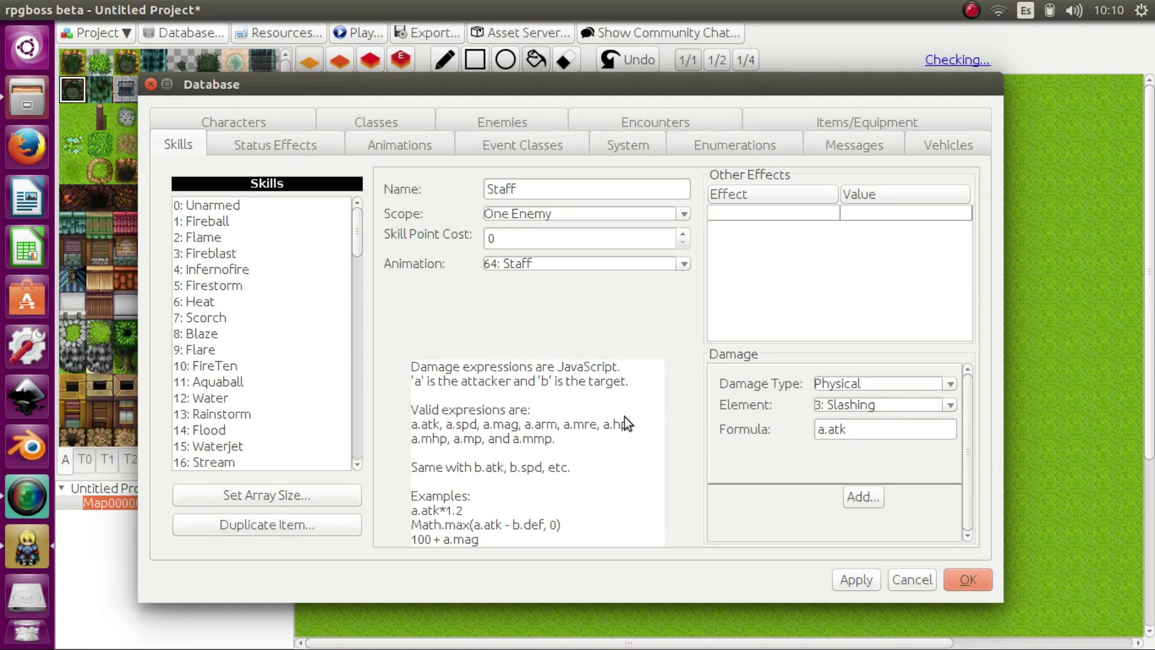
click(850, 429)
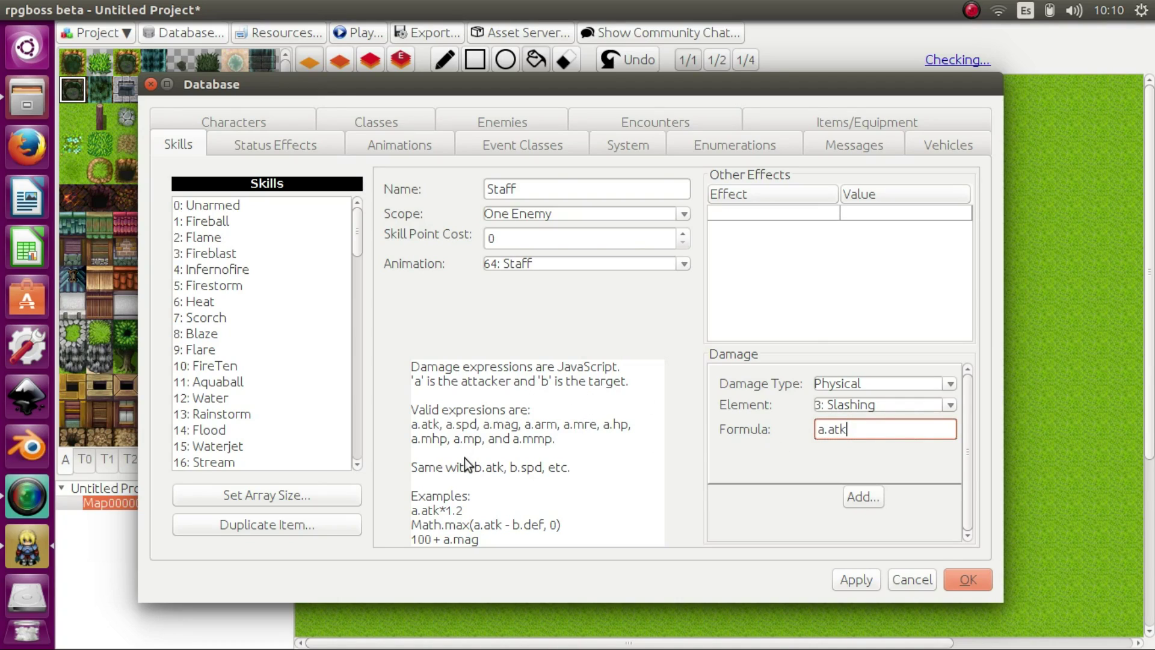
click(434, 424)
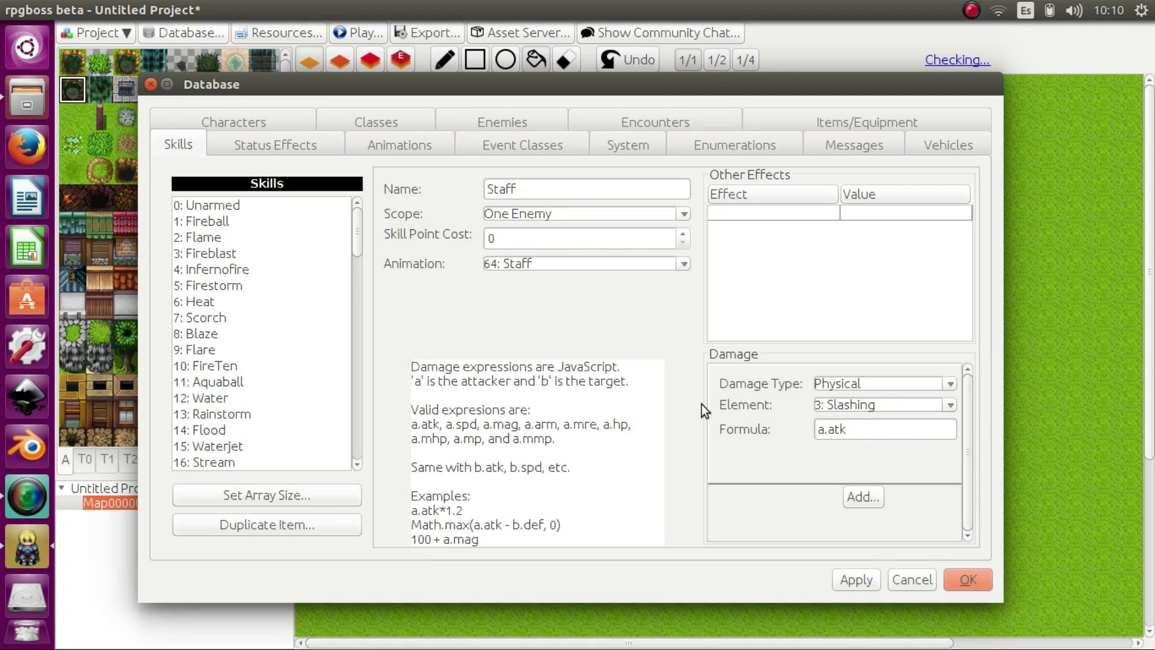
- Compare the damage settings and formulas of the Unarmed, Fireball, Flame, Fireblast, Firestorm and Scorch skills
click(242, 222)
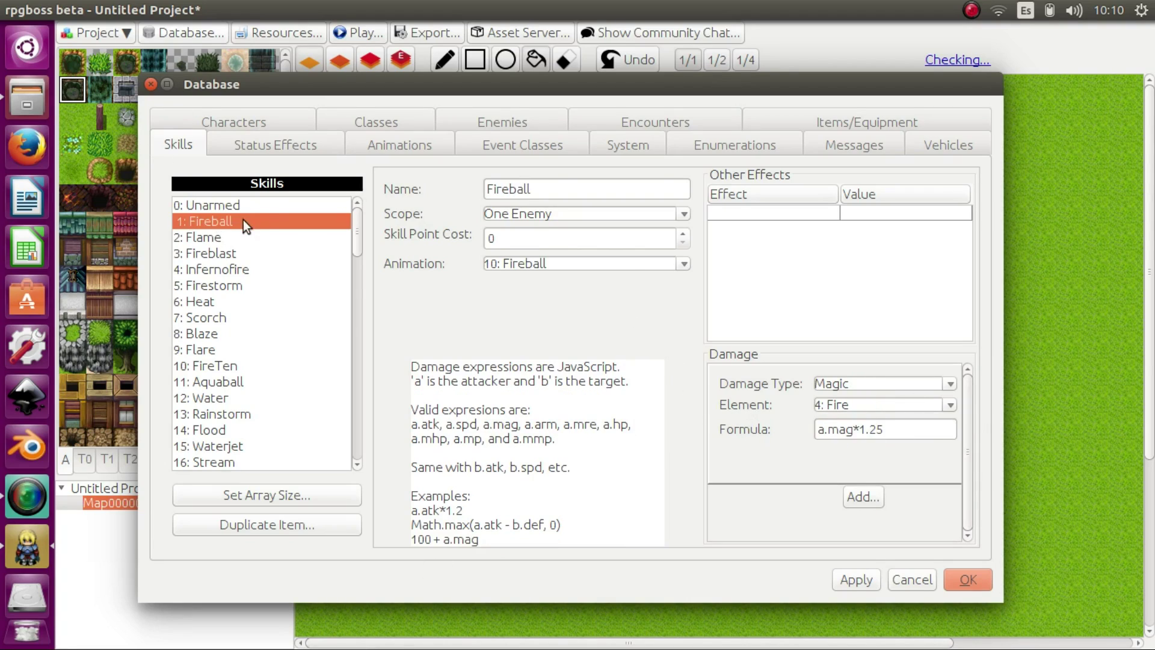
click(259, 206)
click(247, 221)
click(254, 239)
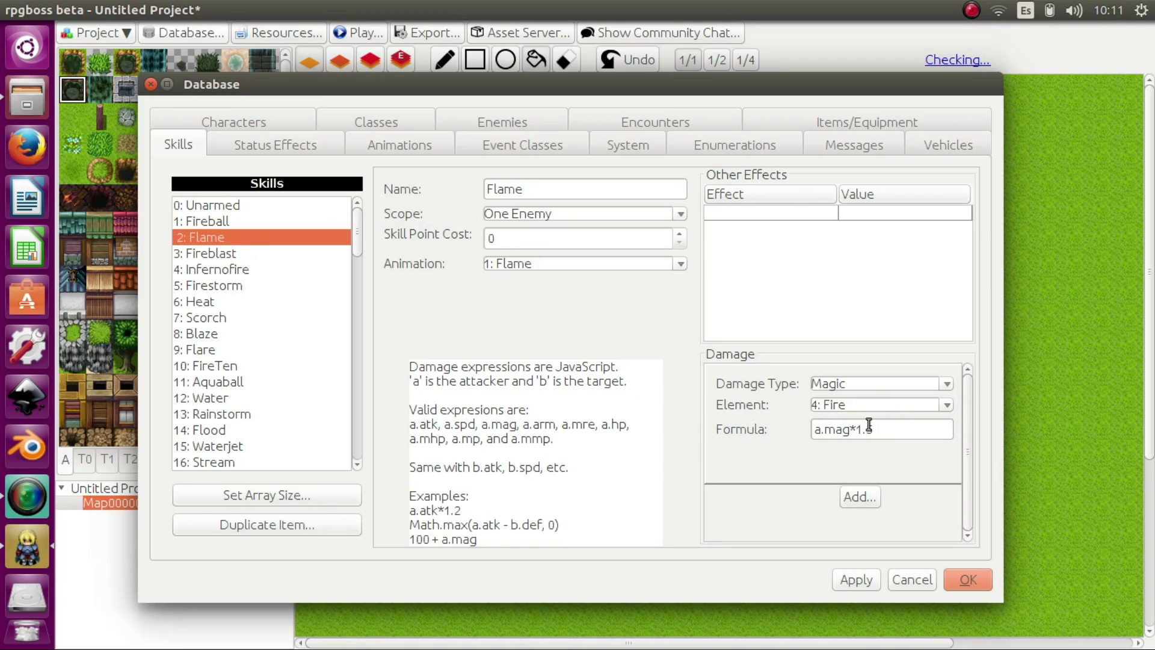
click(205, 258)
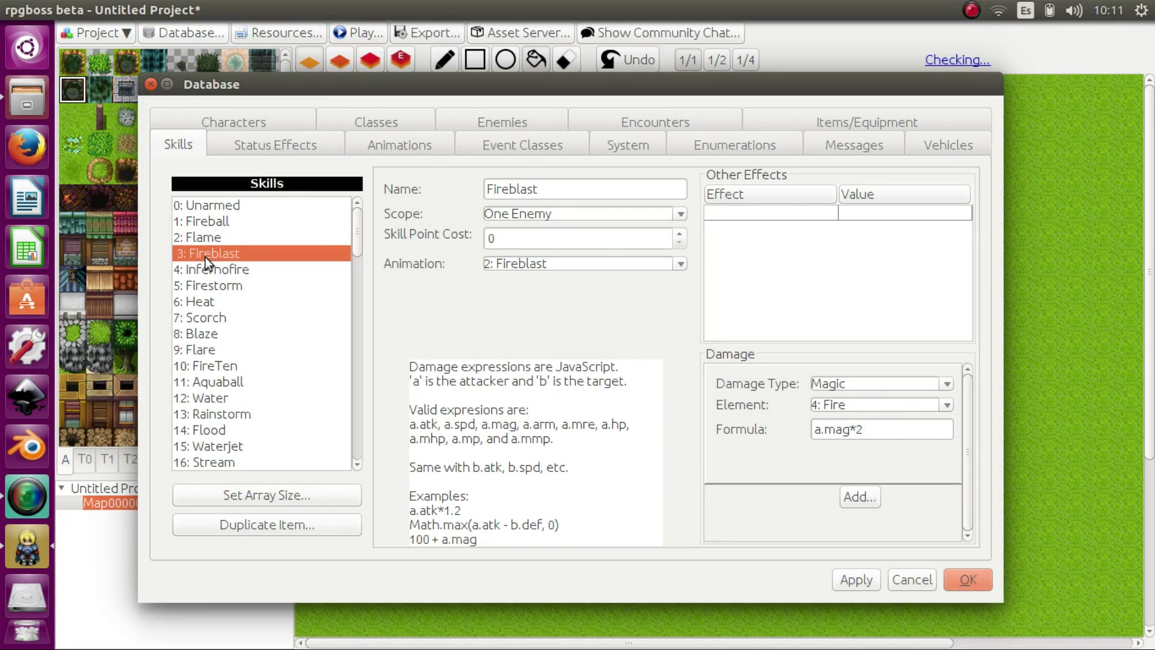
click(217, 286)
click(214, 316)
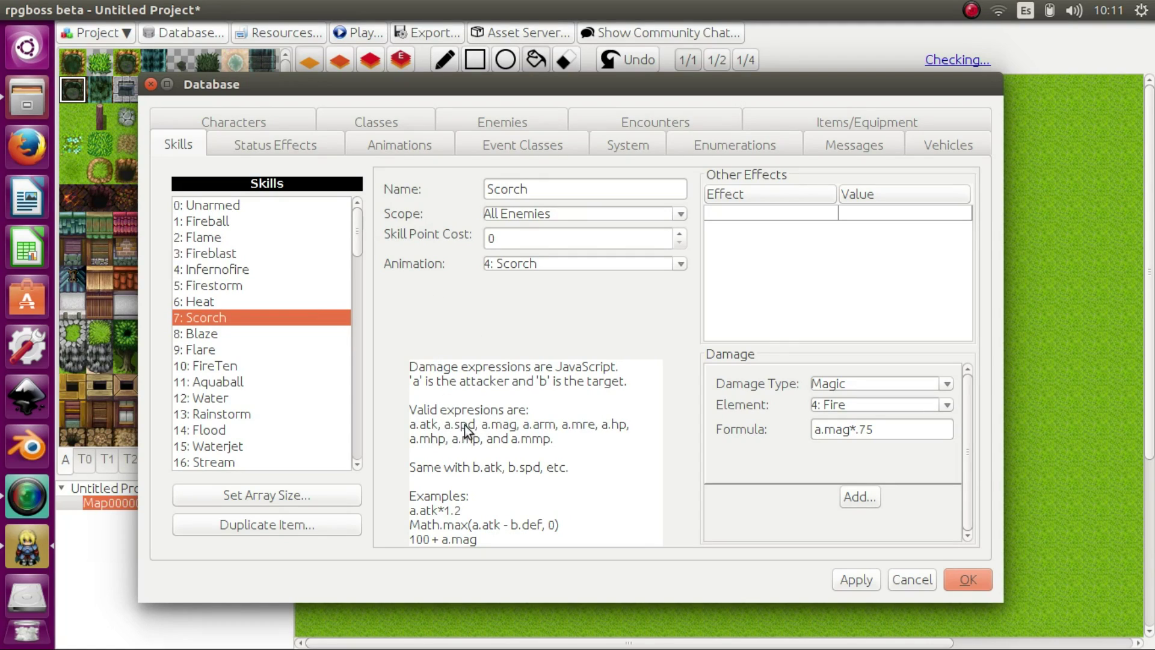
- Look through the predefined status effects in the database, from Minor Strenght to Burn
click(288, 146)
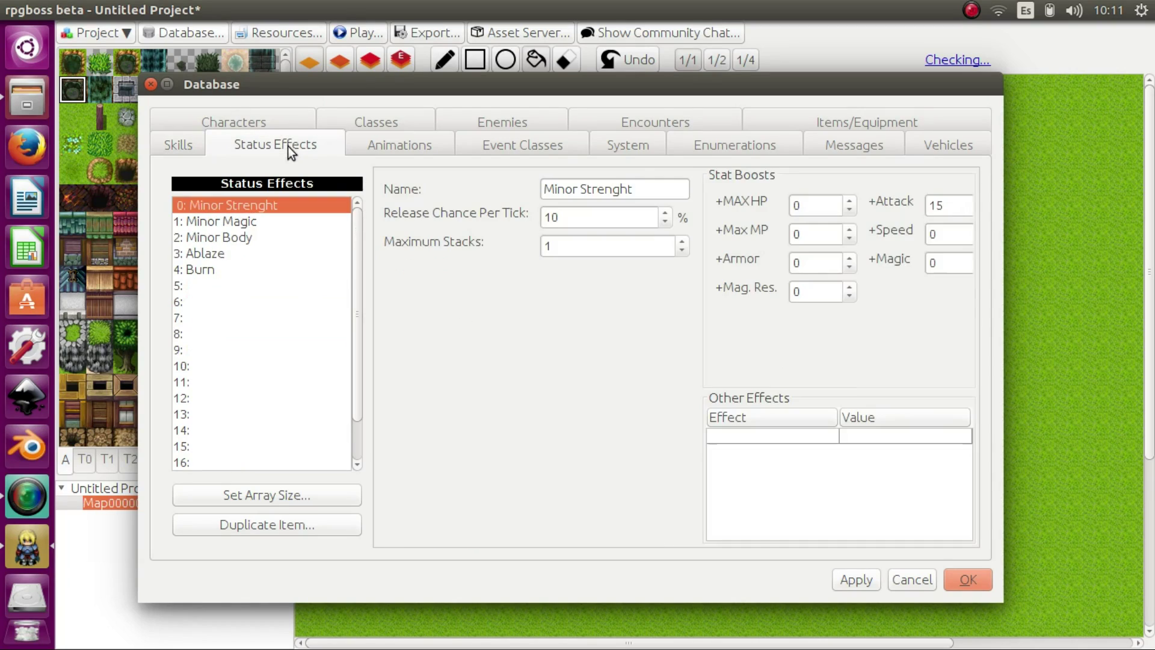
click(236, 224)
click(240, 239)
click(218, 256)
click(214, 271)
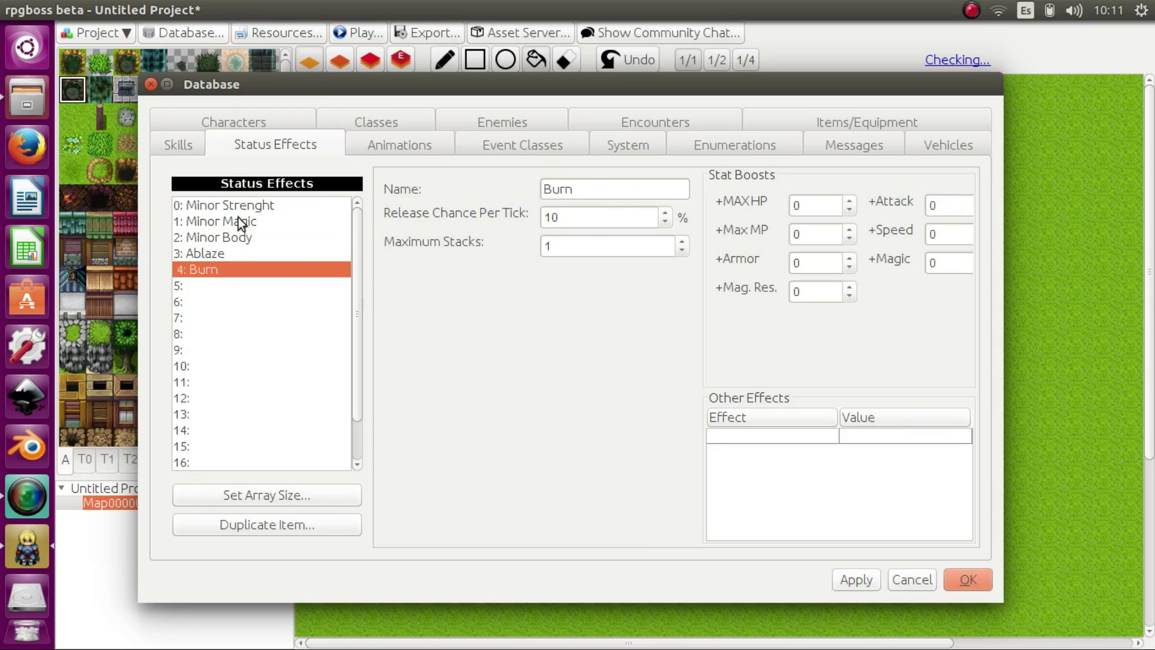
- Compare the stat boosts of Minor Magic and Minor Body, and check the release chance per tick of Burn and Ablaze
click(239, 218)
click(246, 242)
click(240, 257)
click(234, 232)
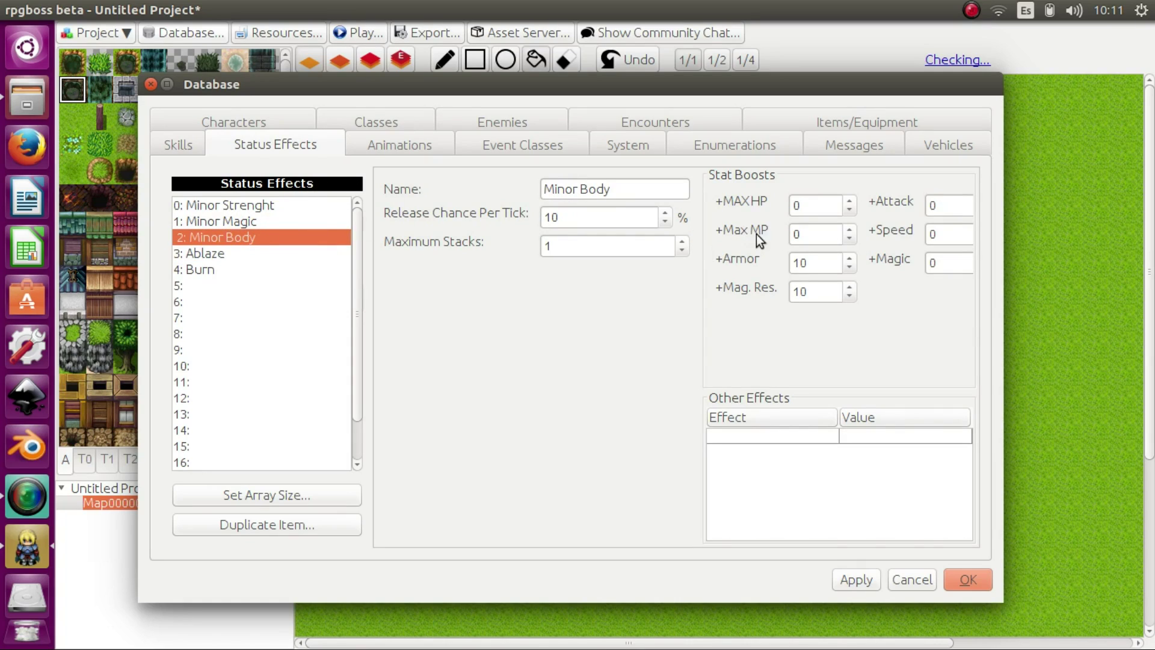
click(239, 228)
click(267, 268)
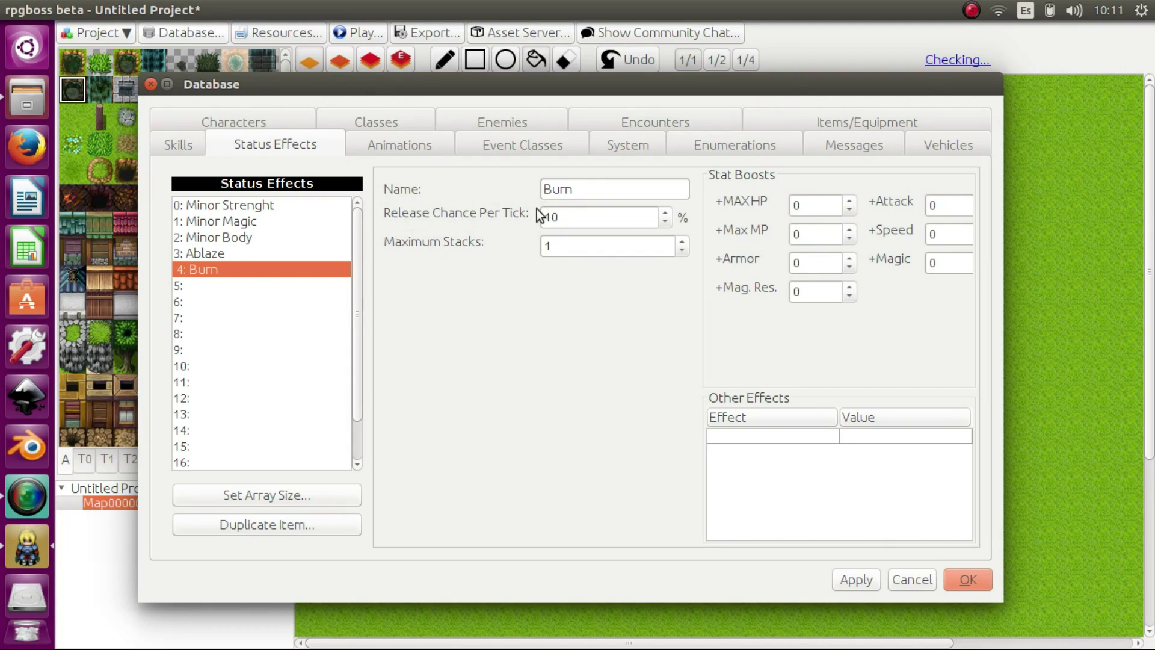
click(562, 217)
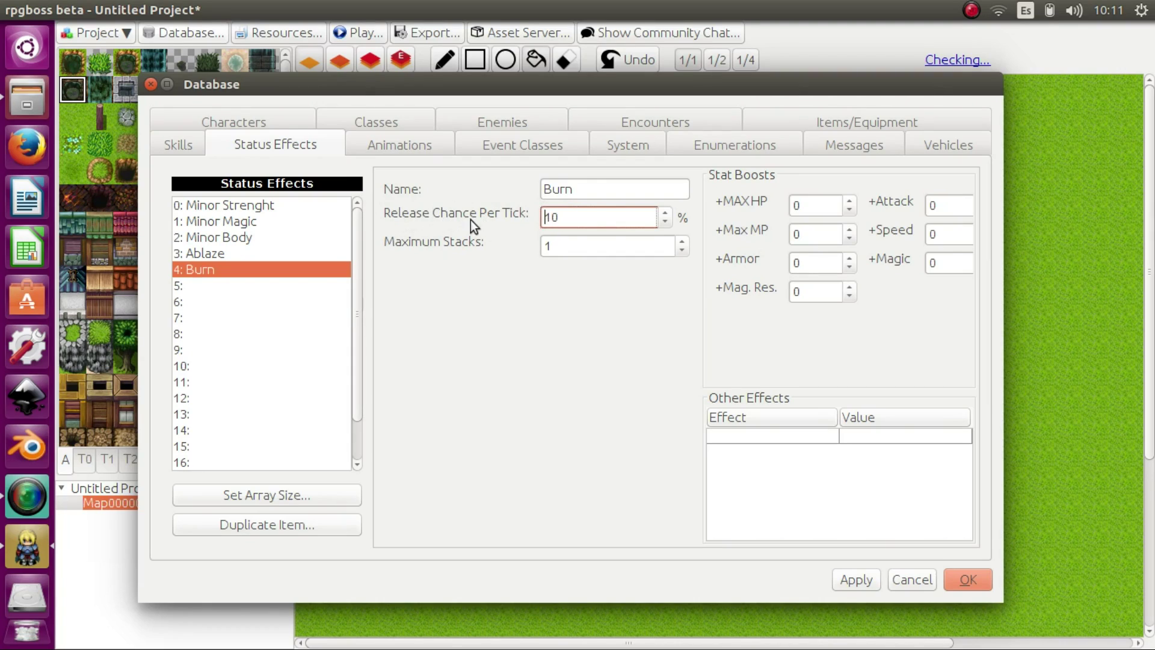
click(259, 256)
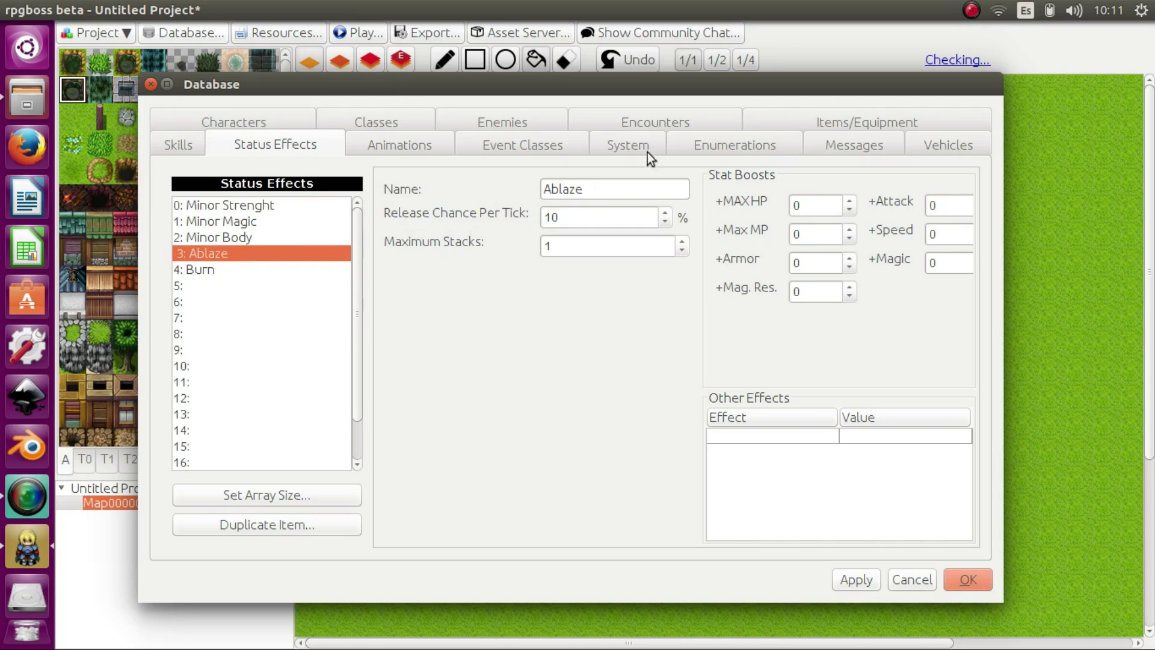
- Preview the Fire animation in the database and view the Flame animation's settings
click(399, 151)
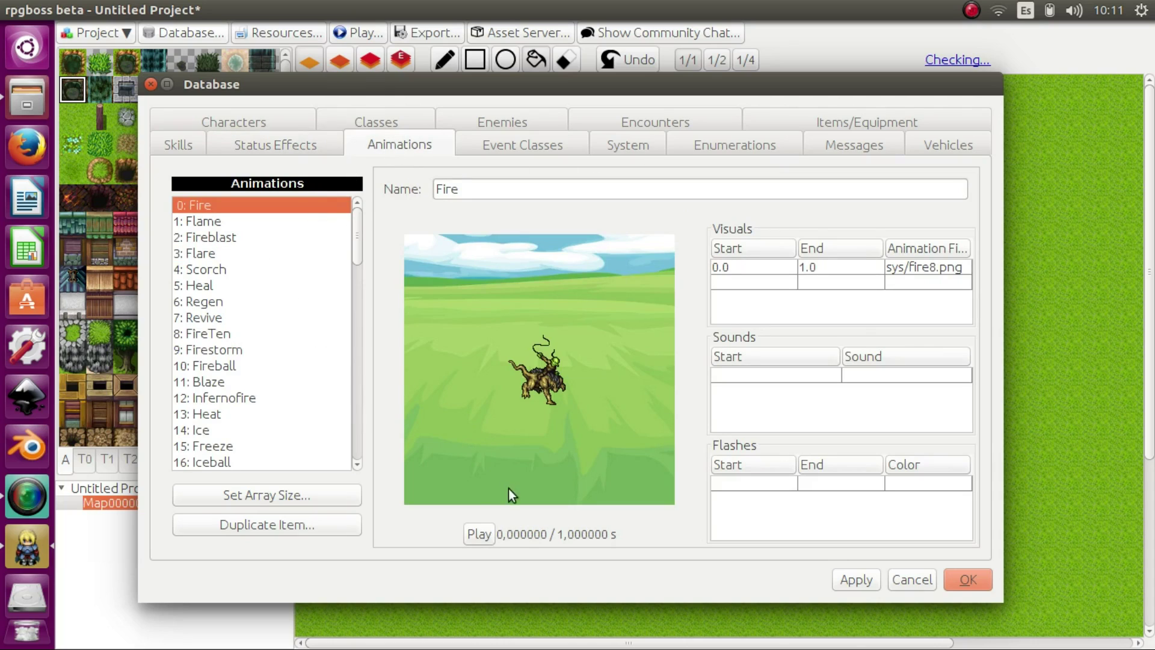
click(481, 534)
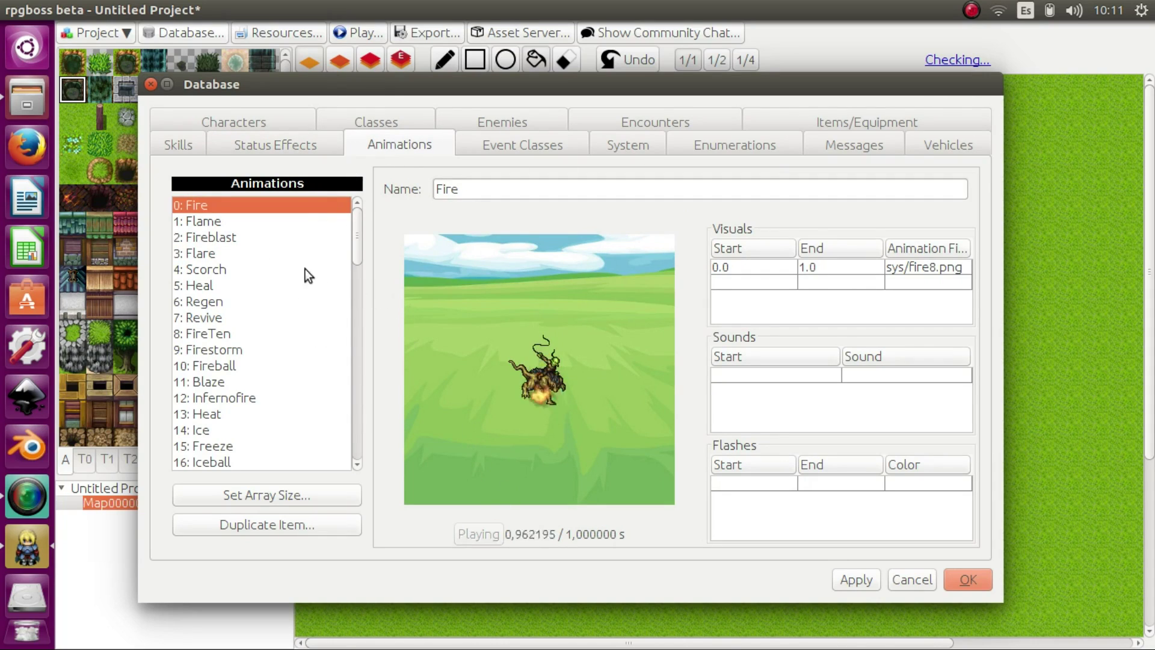
click(248, 225)
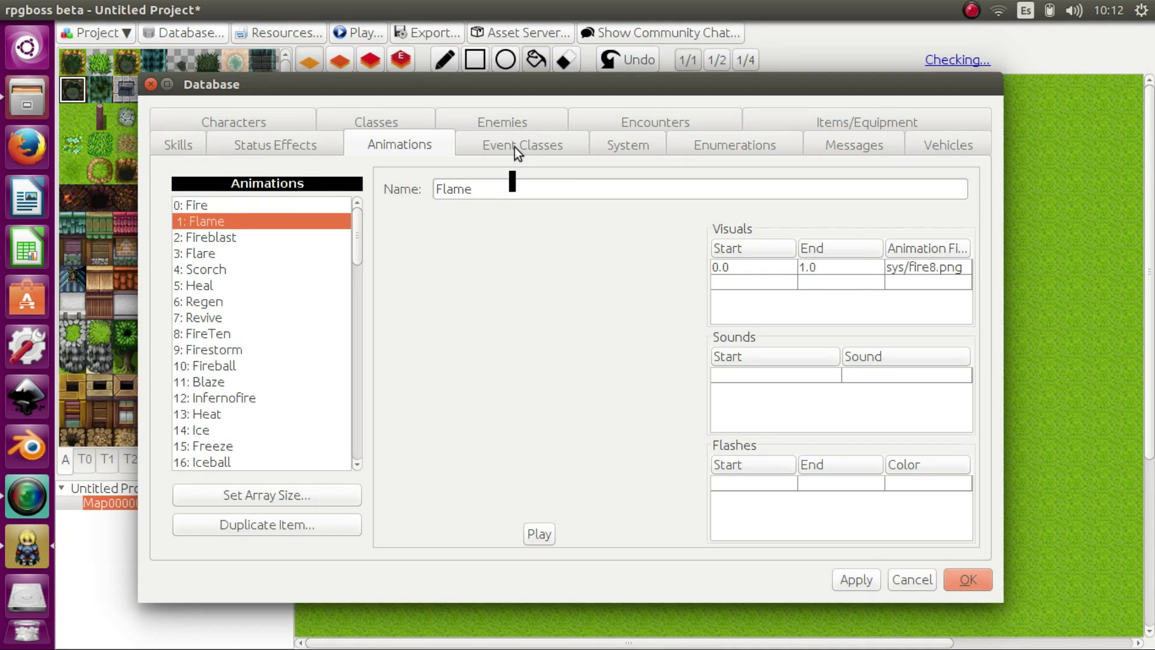
- Examine the Treasure Chest event class and its game.addRemoveItem command in State 0
click(514, 147)
click(275, 207)
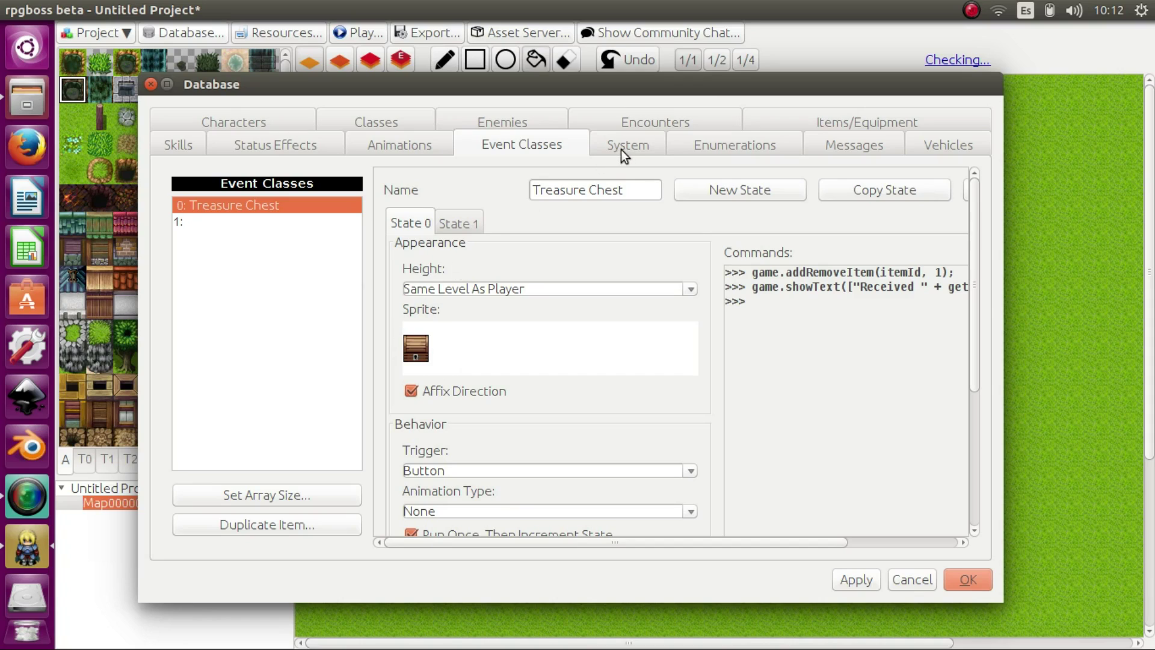
click(799, 276)
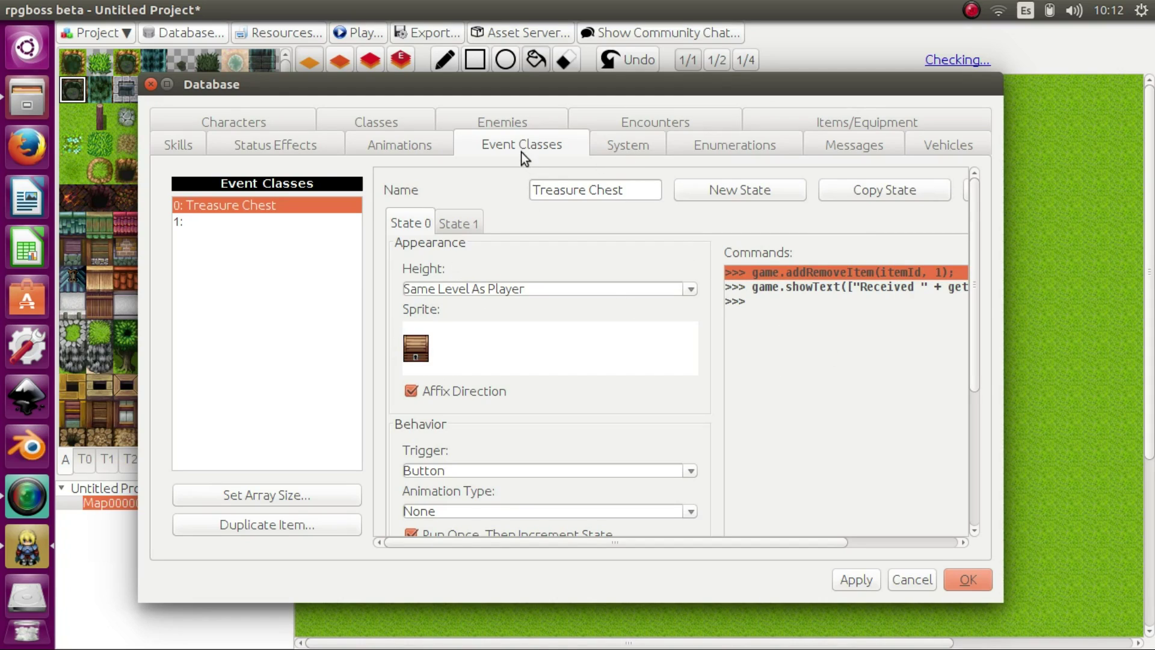
- Examine the game's system settings, viewing the title picture and game over music choices without changing them
click(641, 147)
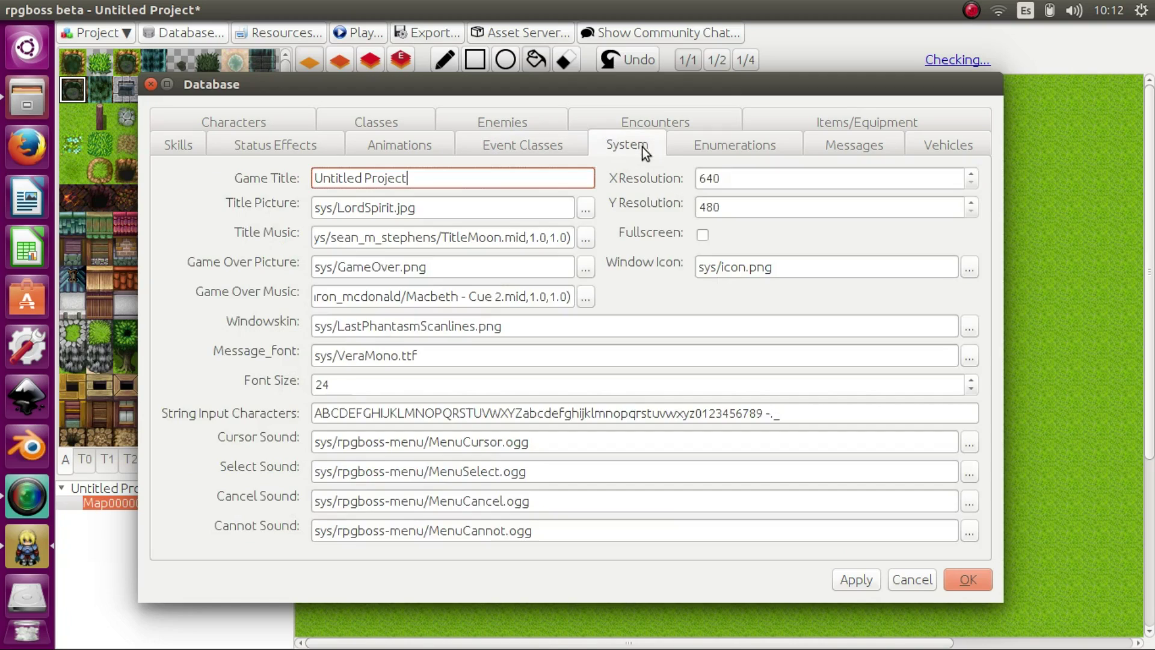
click(417, 179)
click(528, 205)
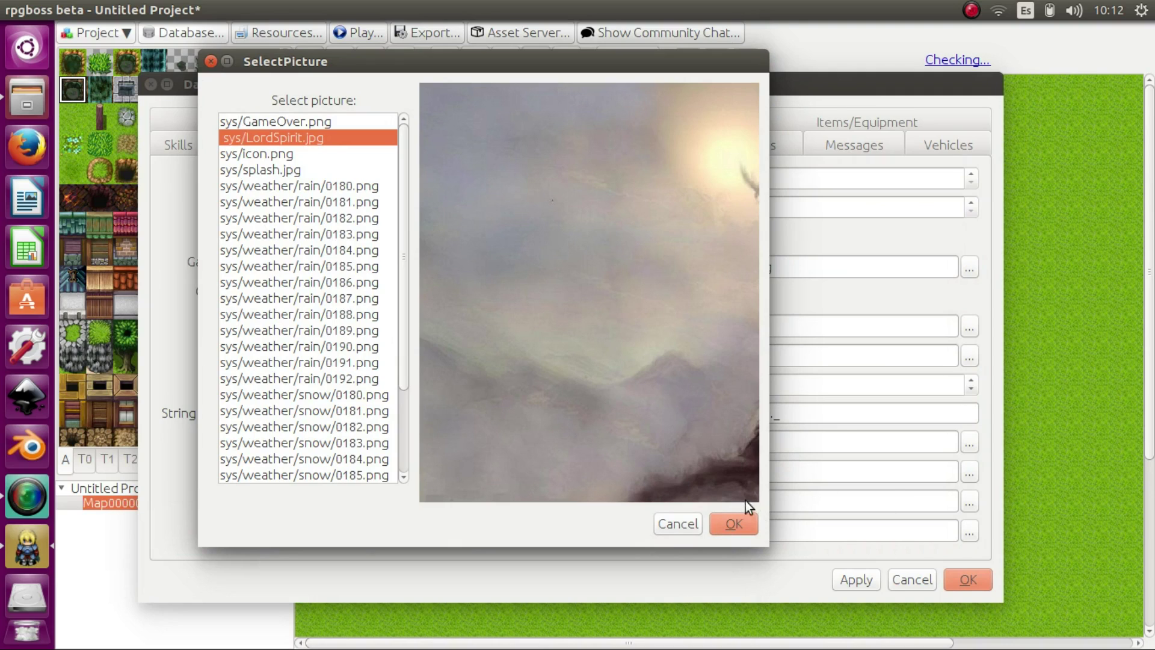
click(210, 61)
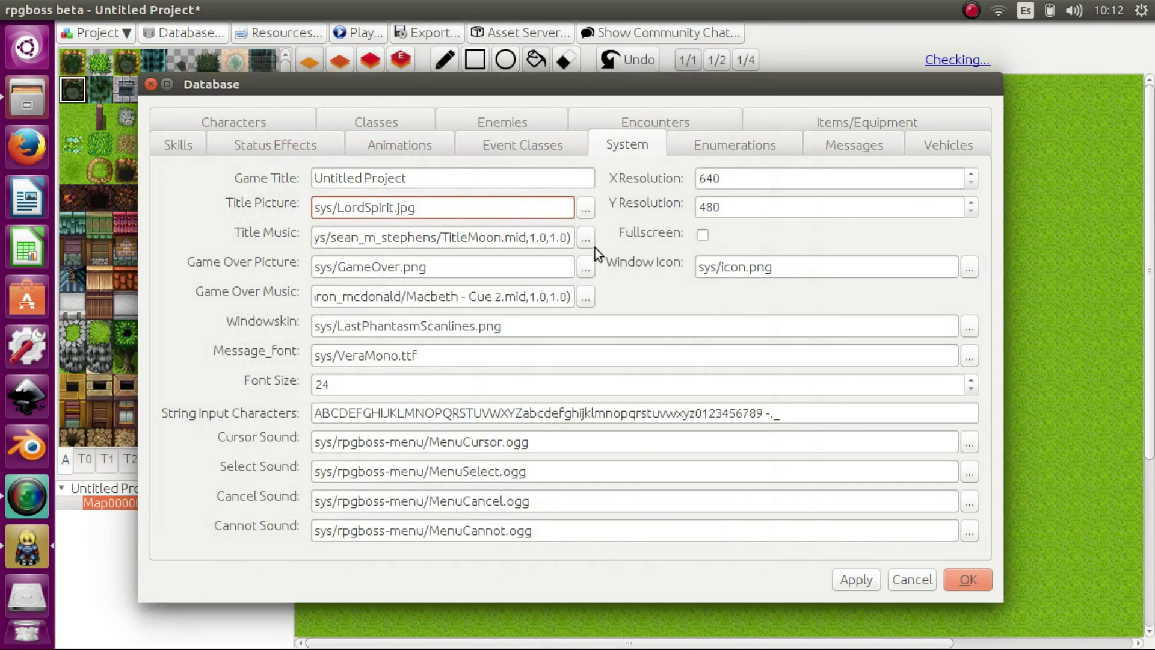
click(345, 298)
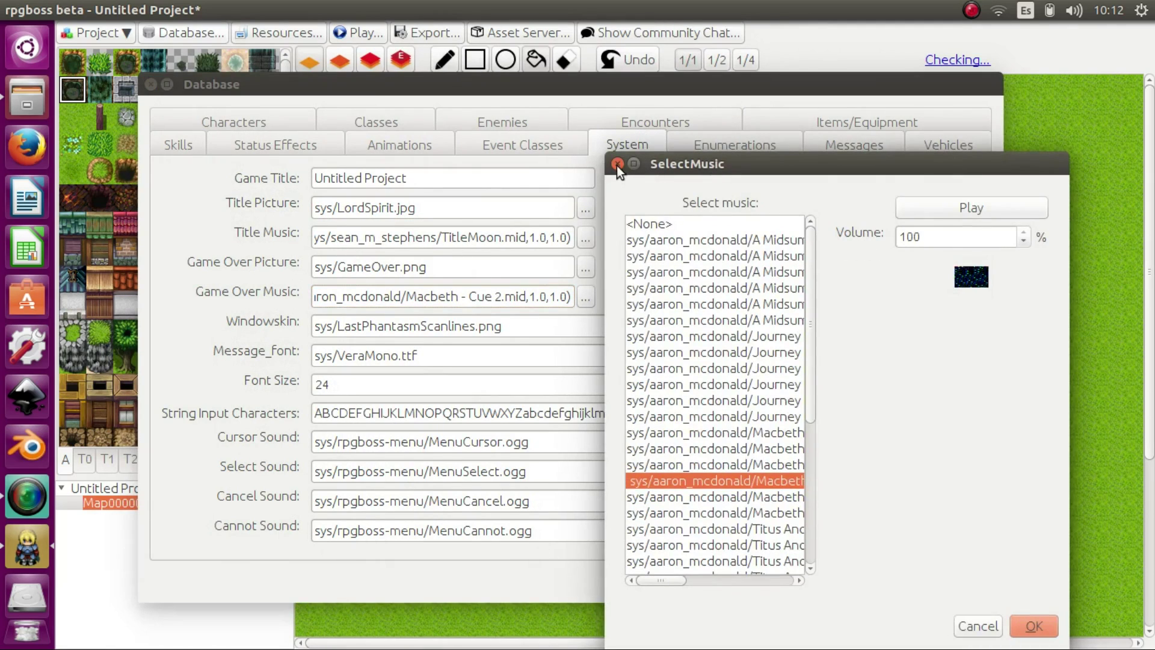
click(617, 165)
- Add Ñ after the uppercase N and ñ after the lowercase n in the system's string input characters
click(436, 388)
click(435, 417)
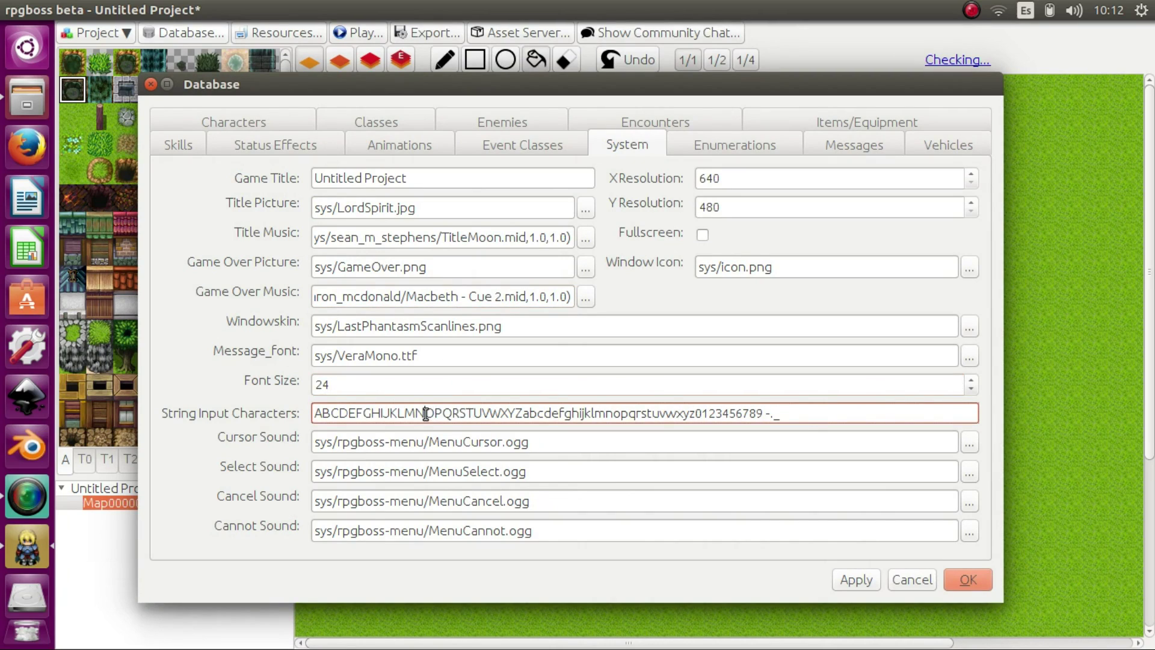
click(425, 414)
text(Ñ)
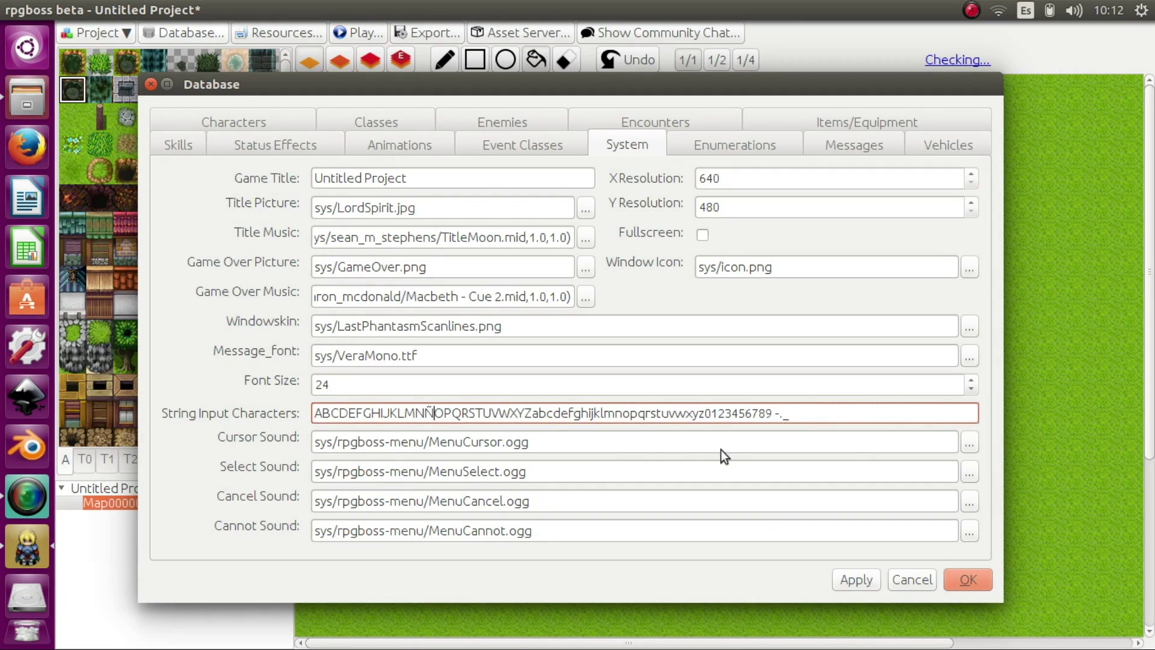
click(624, 414)
text(ñ)
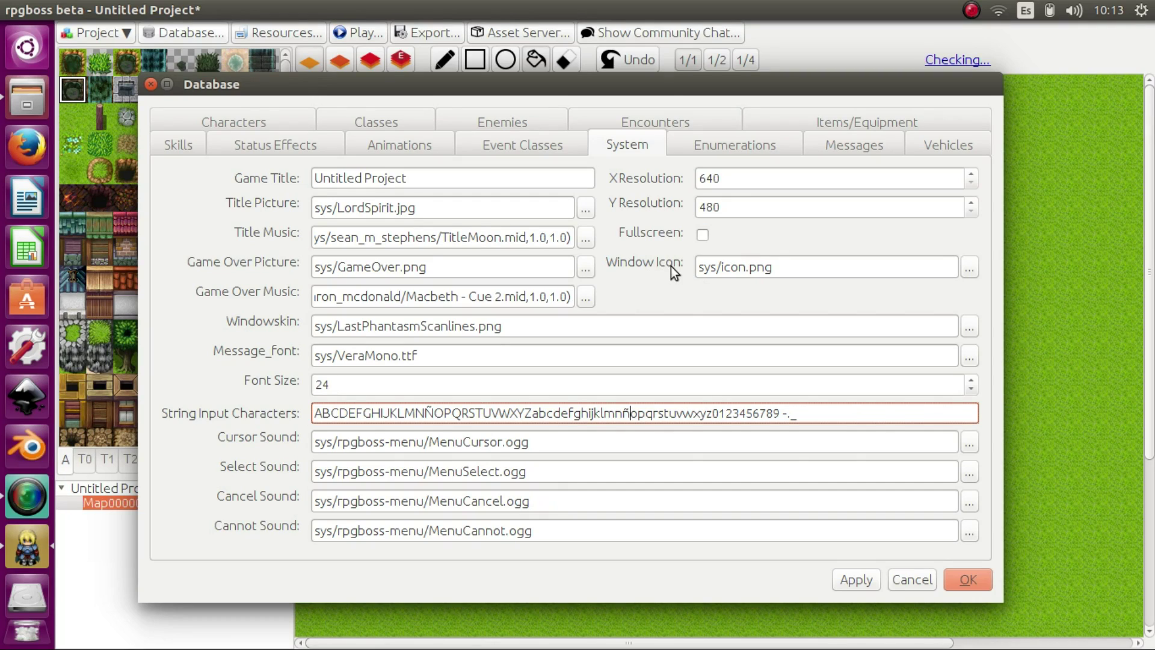
- Examine the database's element and equipment type enumerations, selecting the Fire, Cold and Electric elements
click(777, 145)
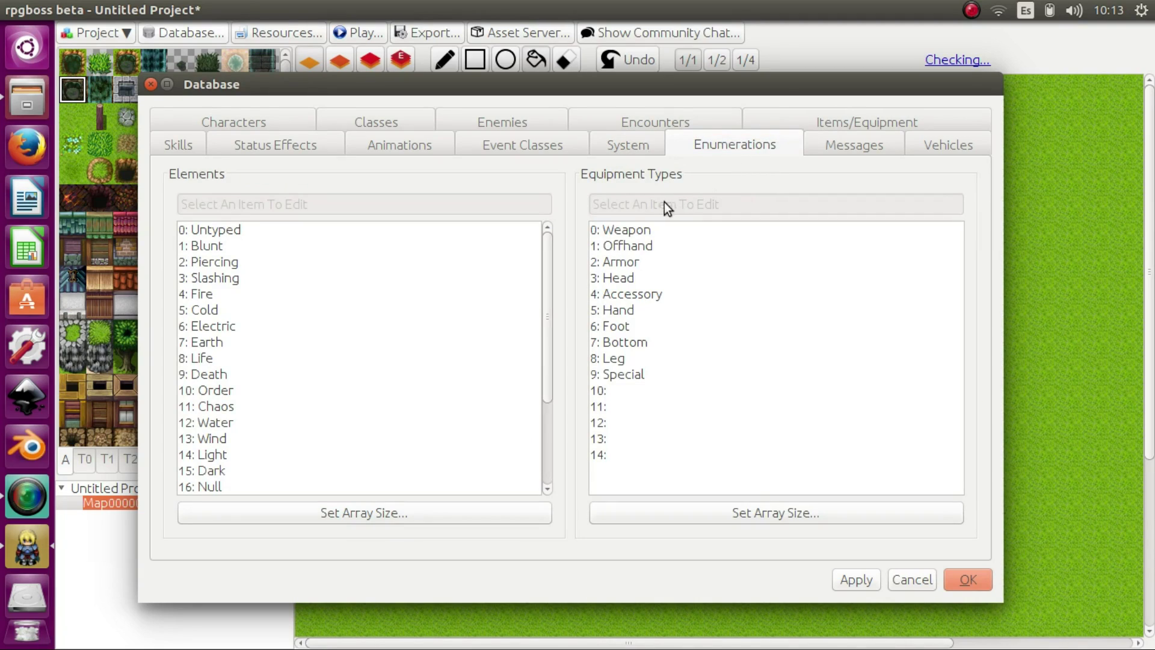
drag(545, 262, 552, 229)
click(257, 303)
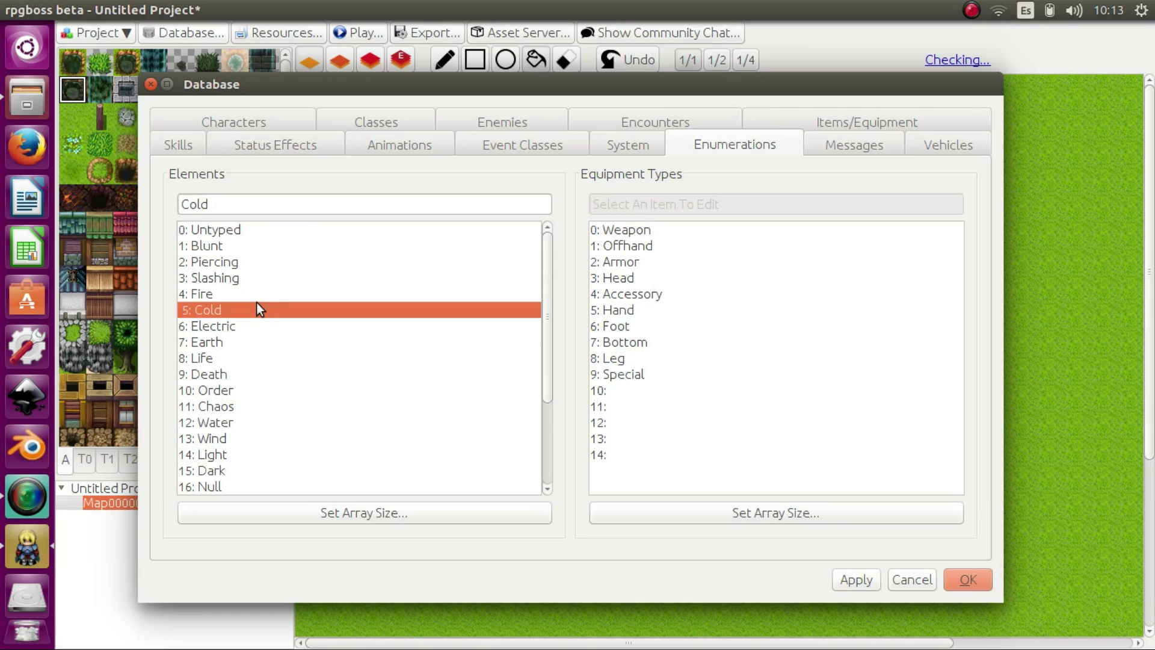
click(248, 294)
click(252, 309)
click(254, 327)
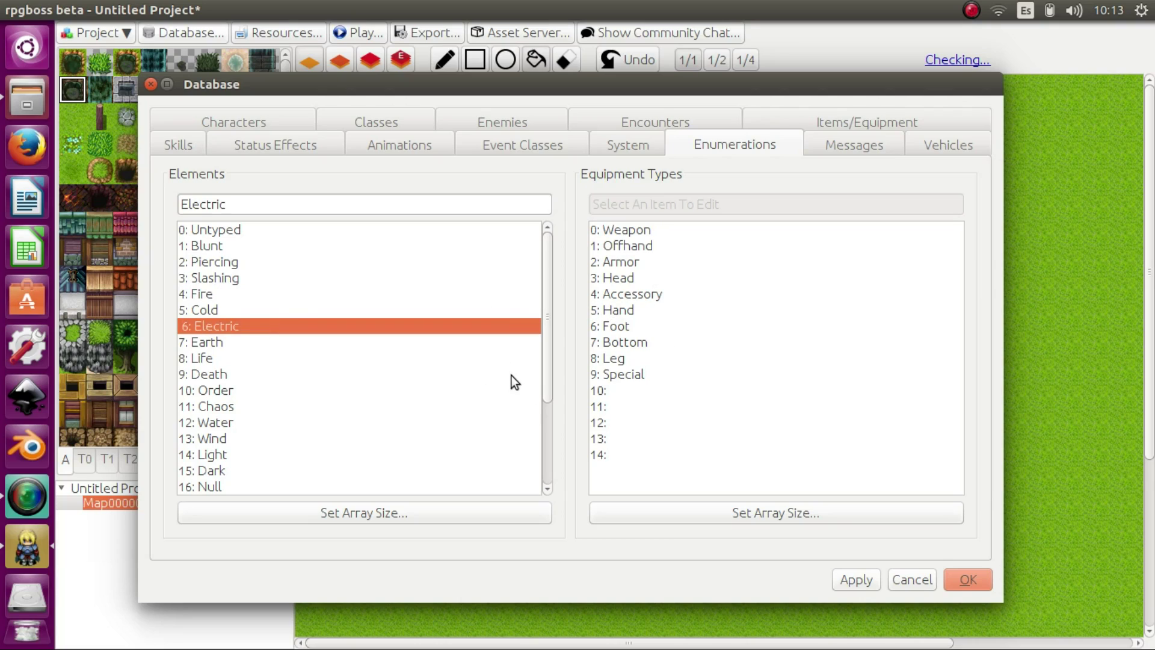
- Examine the game's message texts in the database, including the ARM:, Armor and Back to titlescreen entries
click(833, 150)
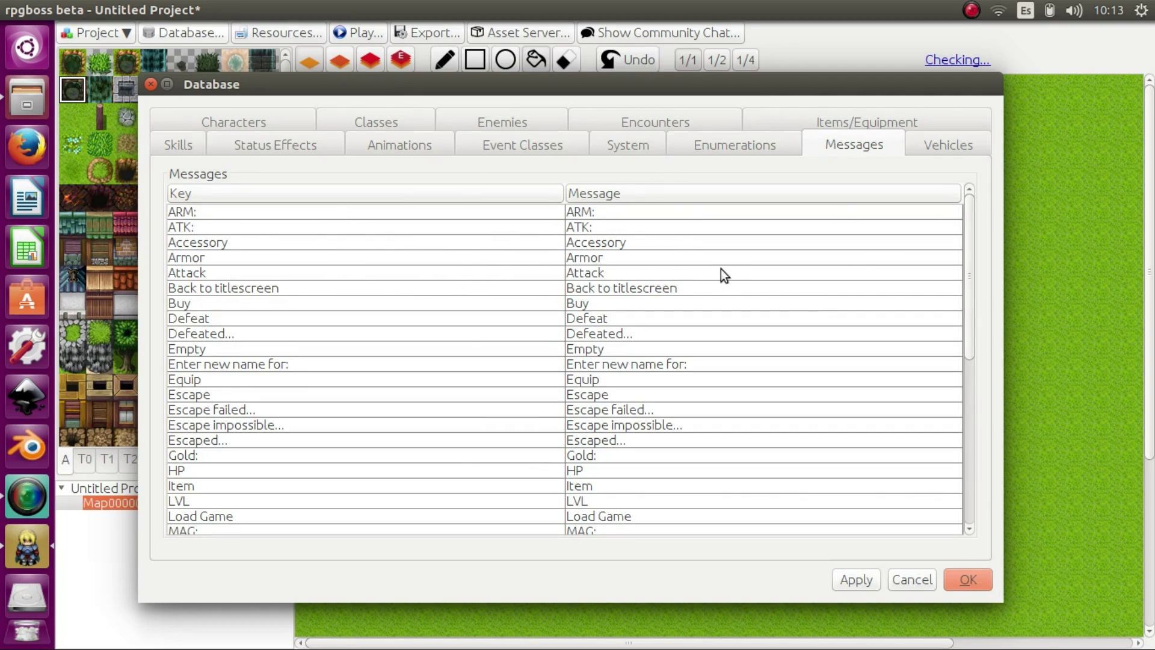
click(483, 208)
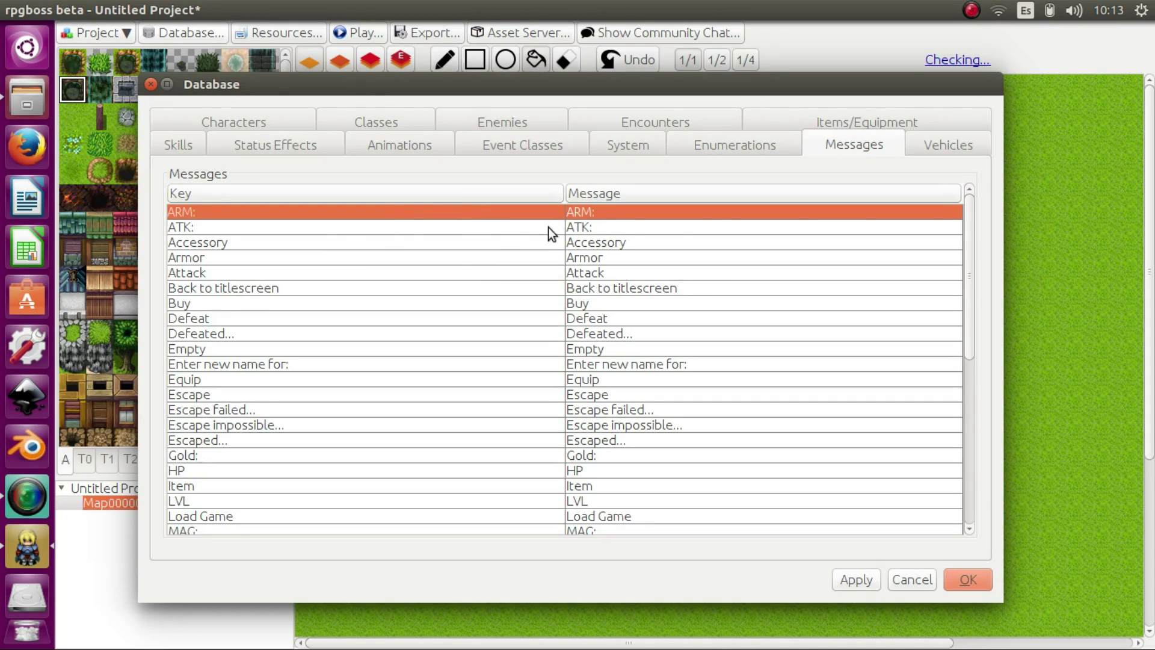
click(462, 257)
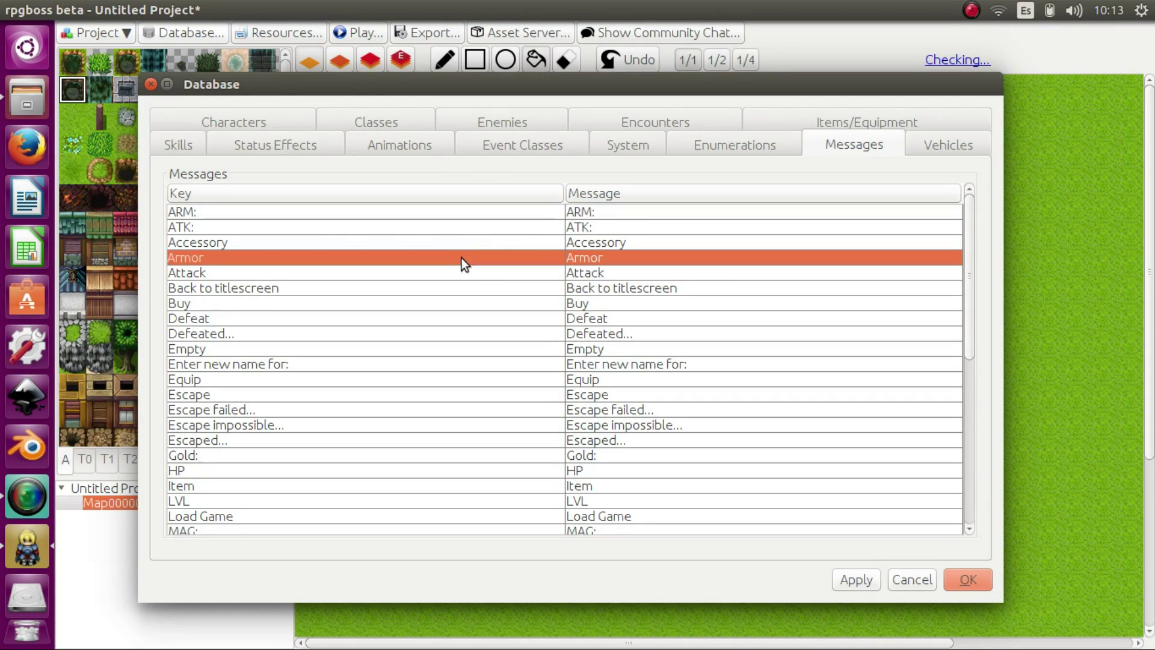
click(452, 289)
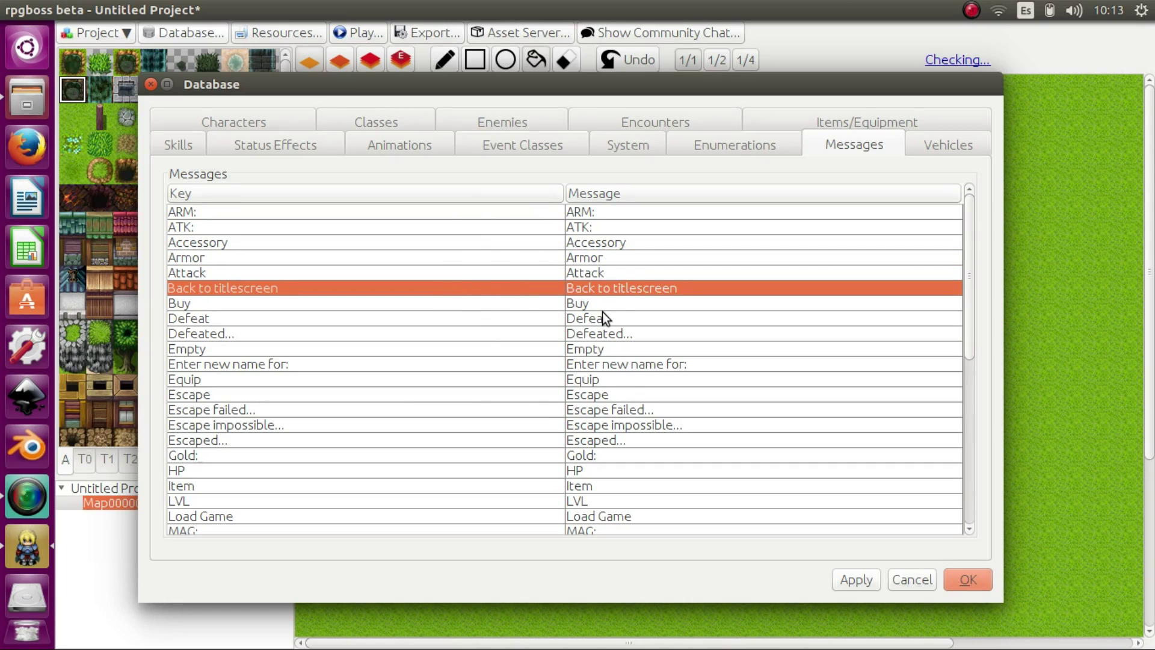
- Open the Back to titlescreen message's key and value for editing, and close it without changes
double_click(607, 289)
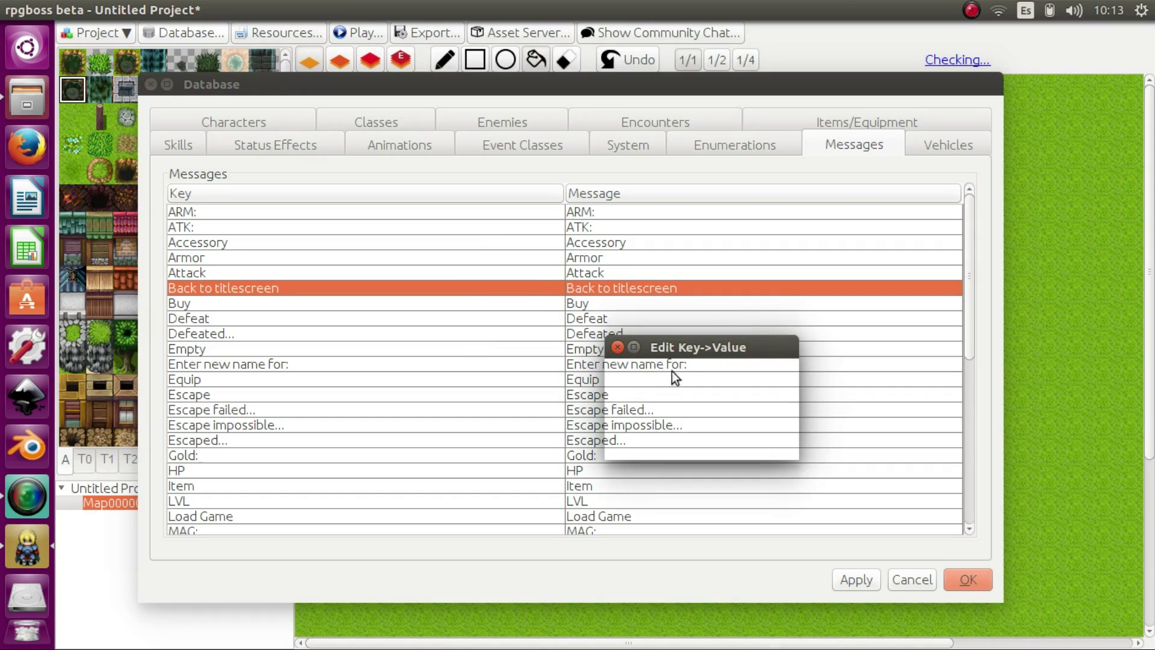
drag(687, 348, 641, 261)
click(568, 259)
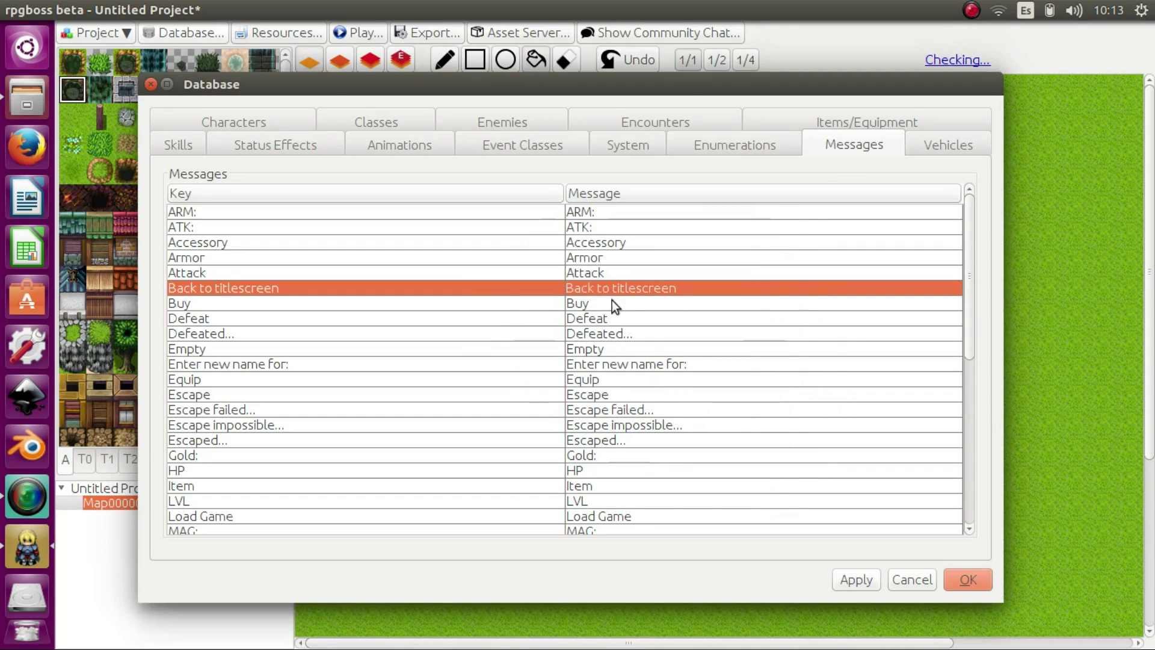
double_click(612, 290)
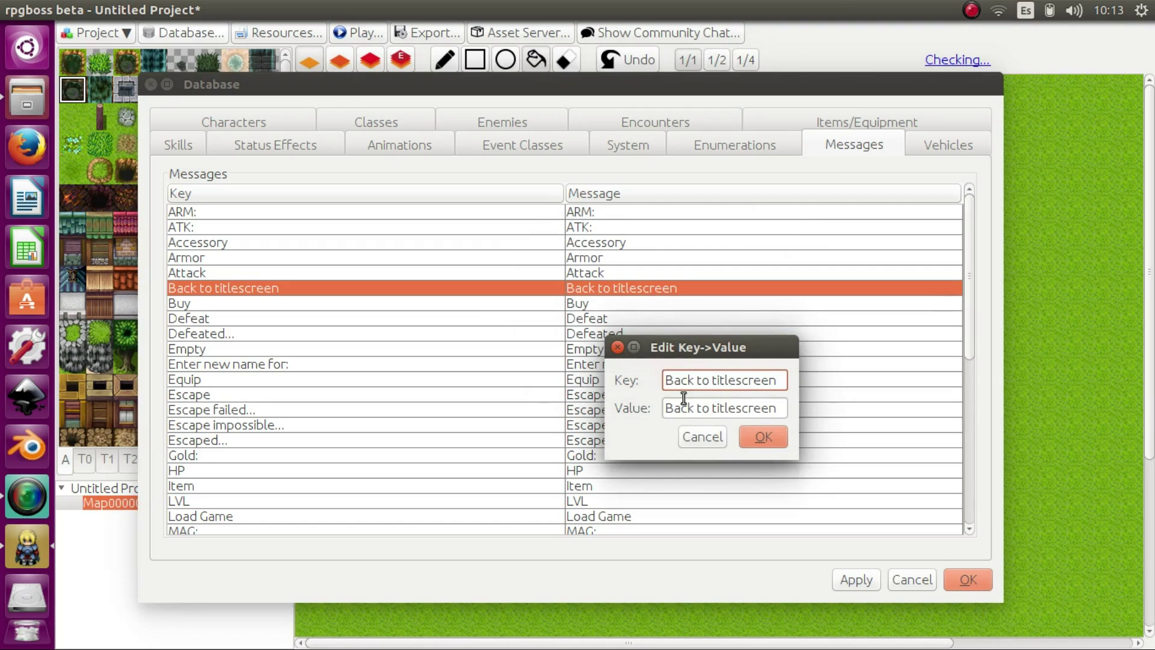
click(616, 346)
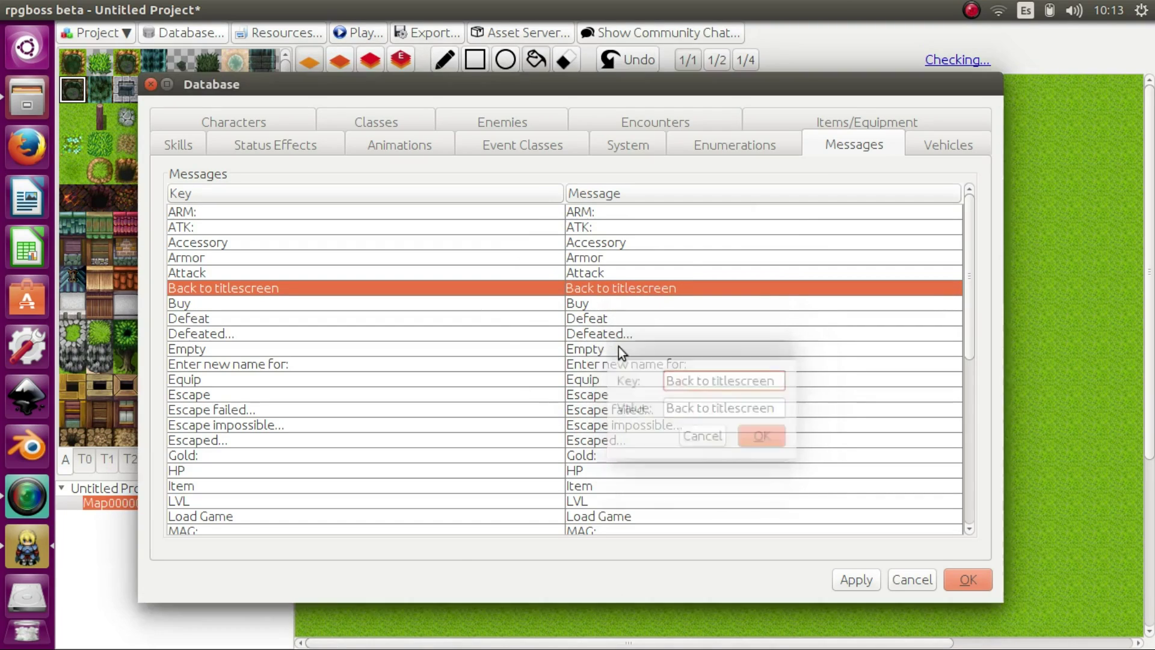
- Review the database's vehicle definitions and accept the database changes
click(920, 142)
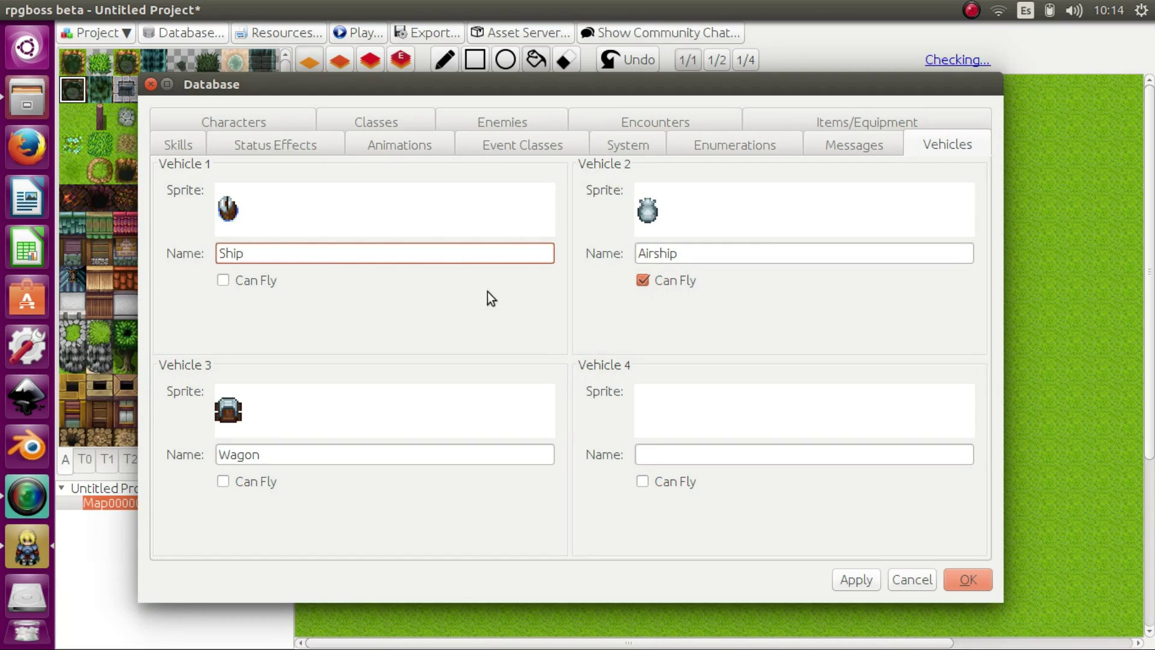
click(955, 583)
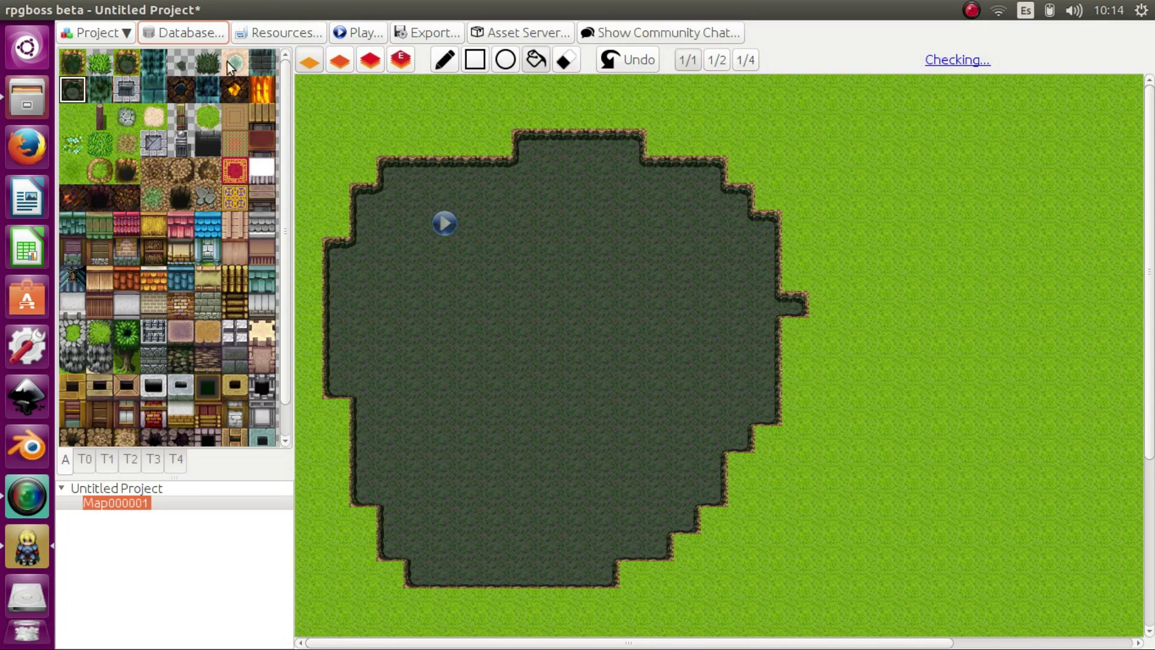
- Examine the passability and height settings of the project's Autotiles, Refmap-TileA5.png and Refmap-TileC.png tilesets
click(249, 35)
click(188, 80)
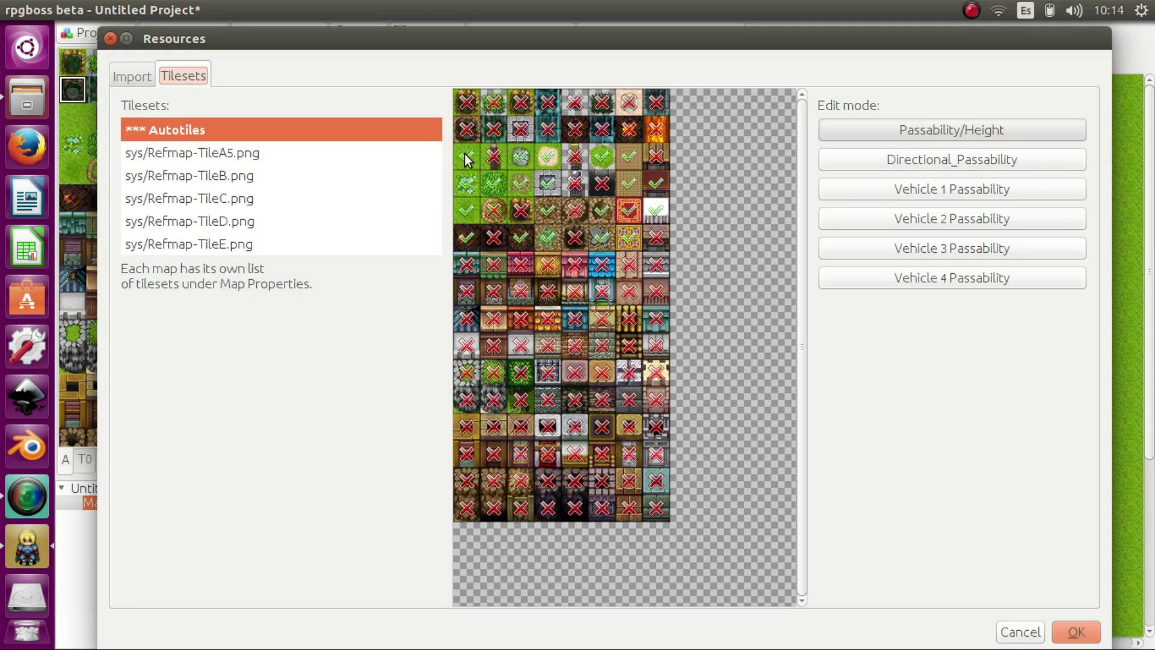
click(248, 159)
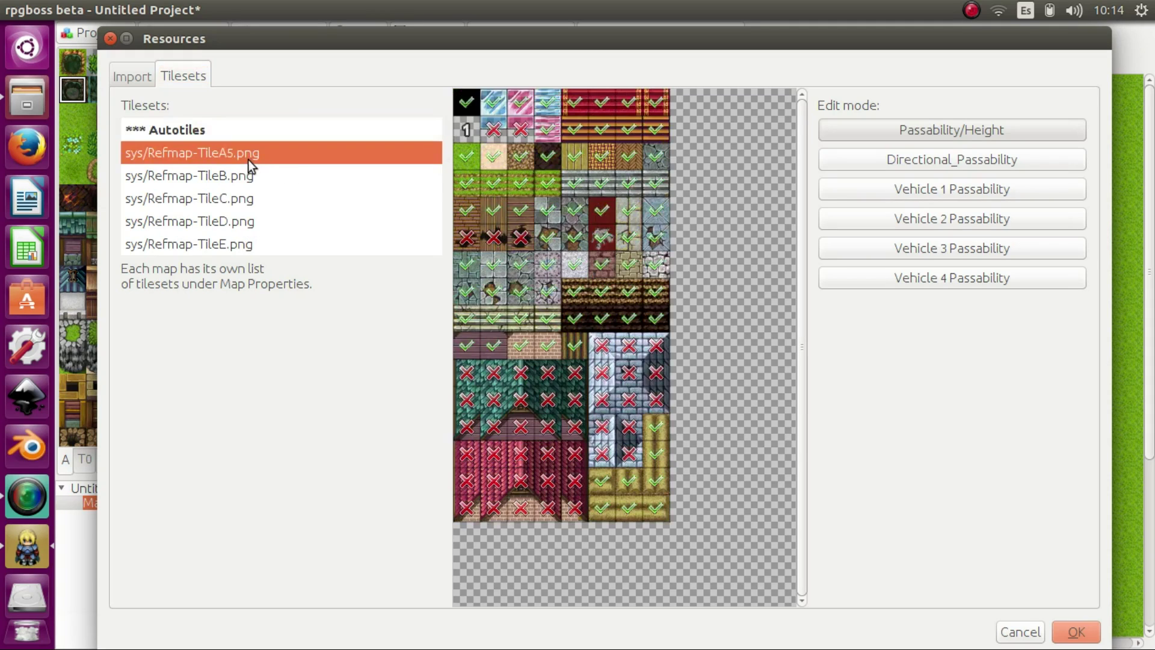
click(245, 194)
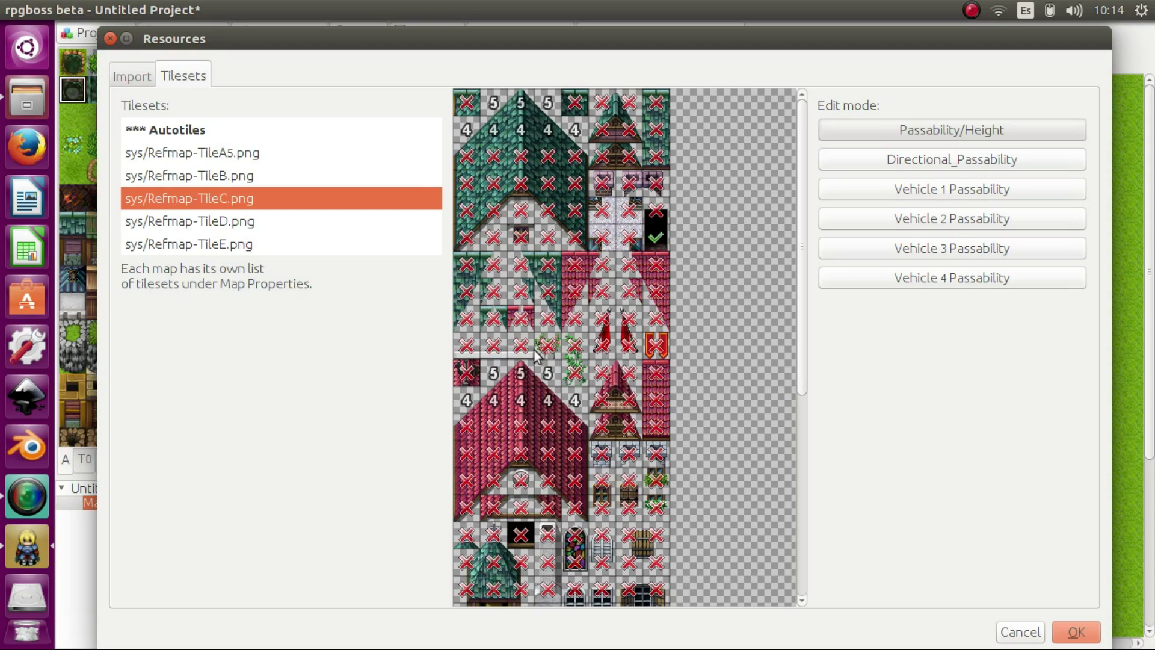
- Examine the importable resource types and their built-in files, including autotile, iconset, windowskin, animation, music and tileset
click(136, 77)
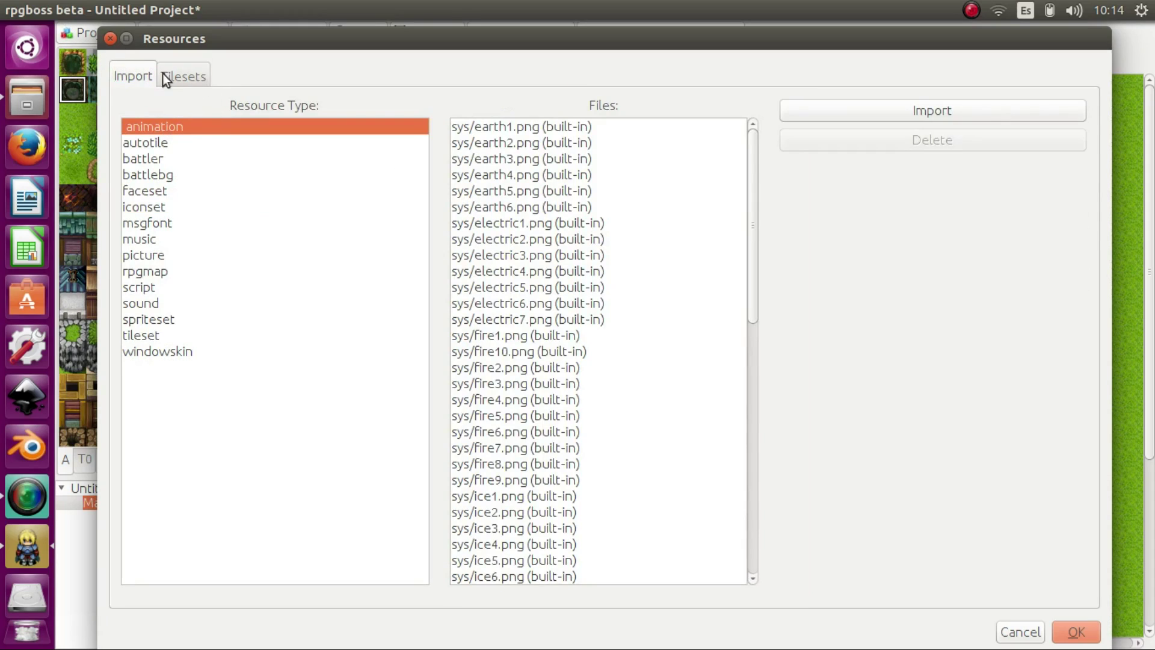
click(135, 142)
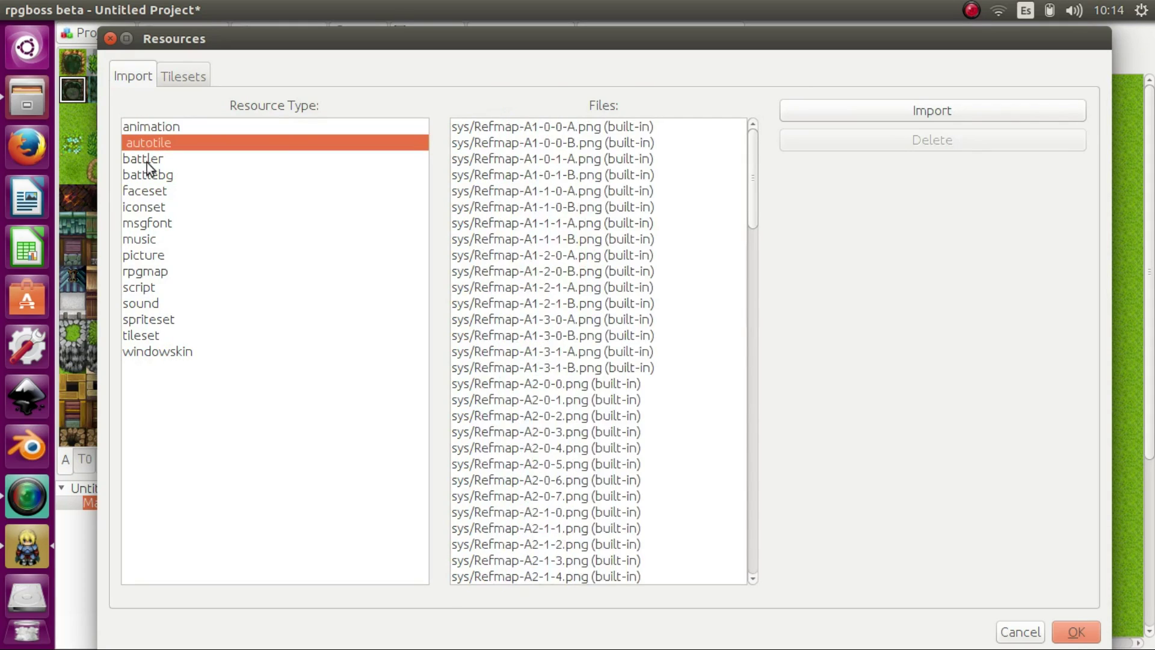
click(150, 174)
click(147, 206)
click(144, 335)
click(145, 351)
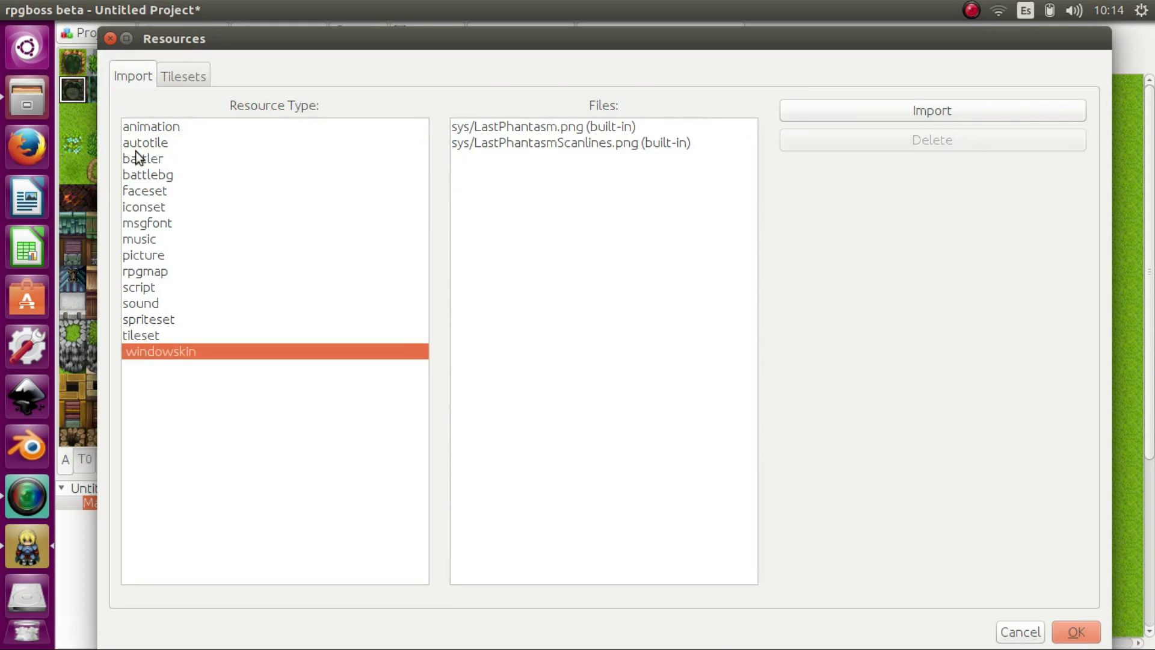
click(144, 127)
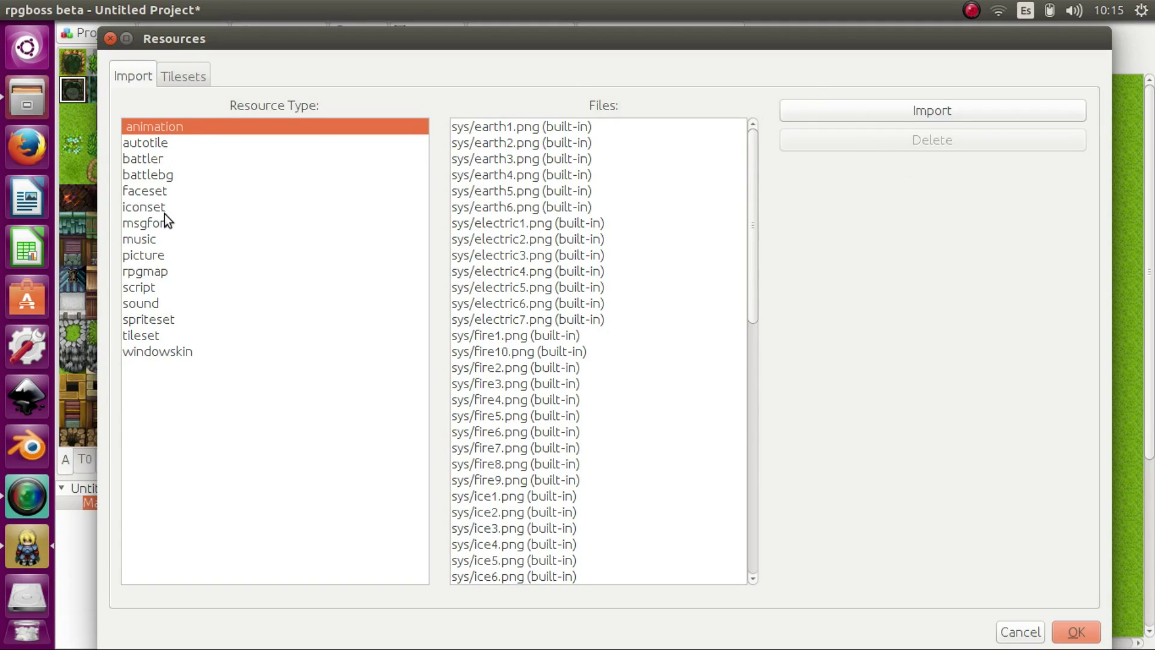
click(144, 240)
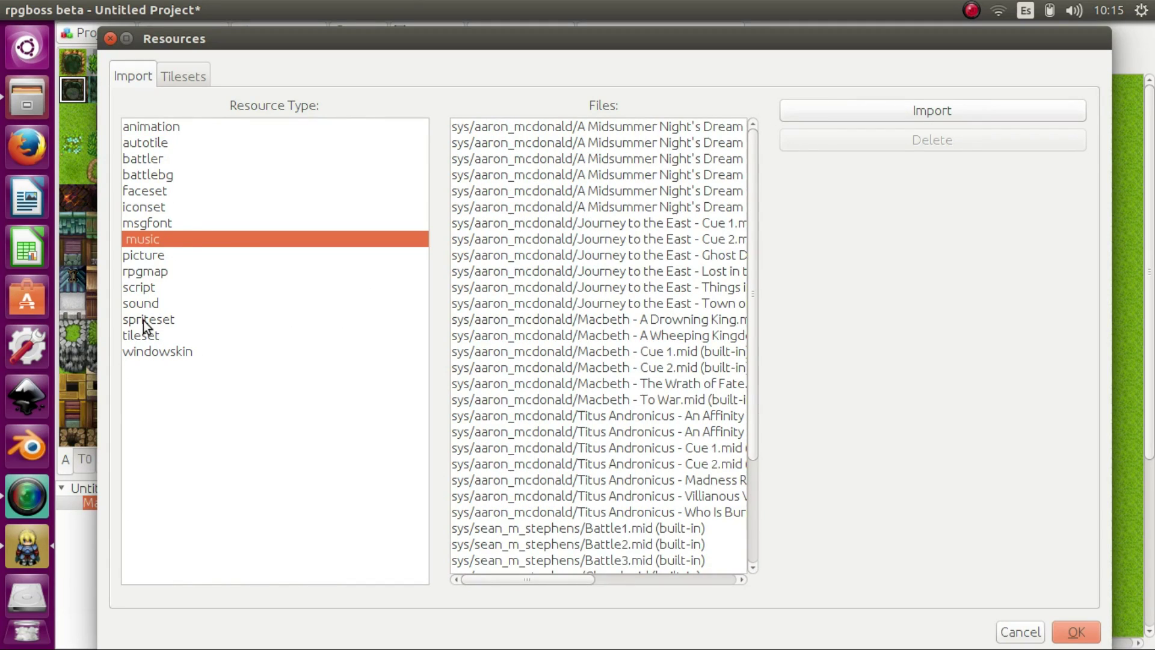
click(151, 336)
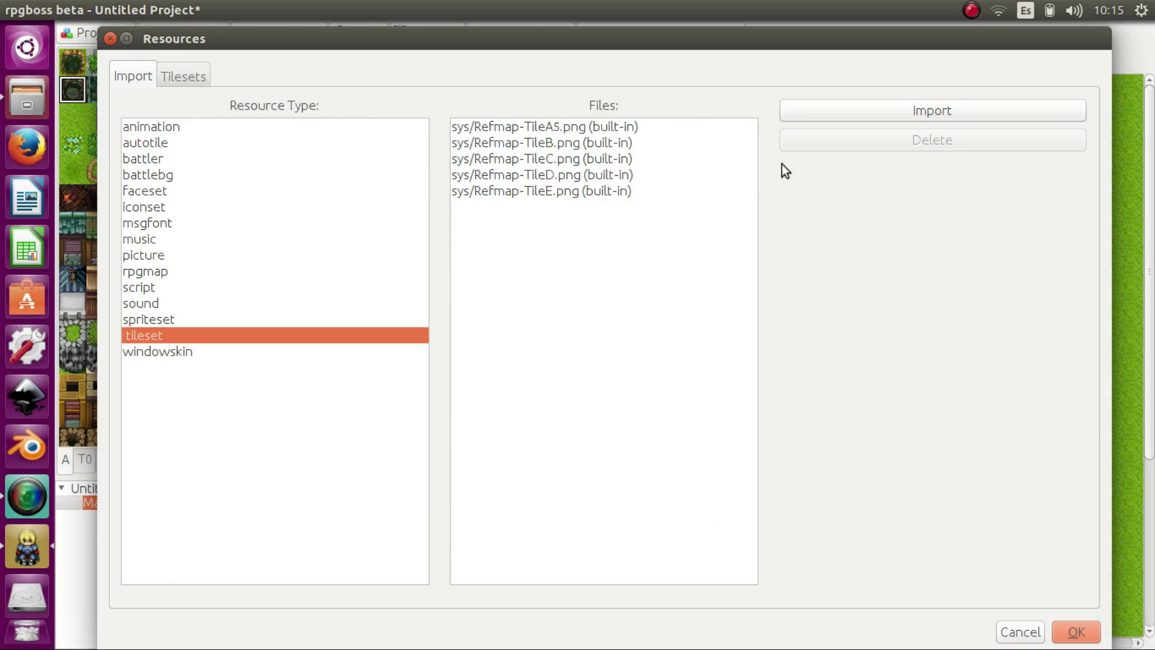
- Review the Autotiles passability settings again and close the project resources without changes
click(180, 76)
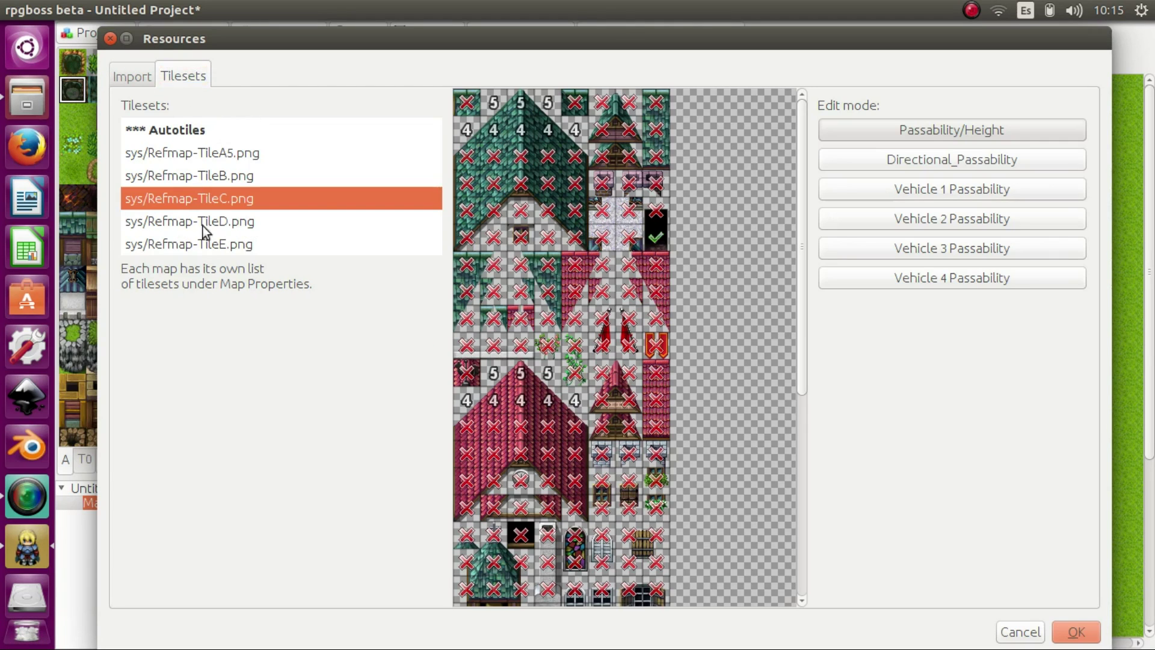
click(257, 128)
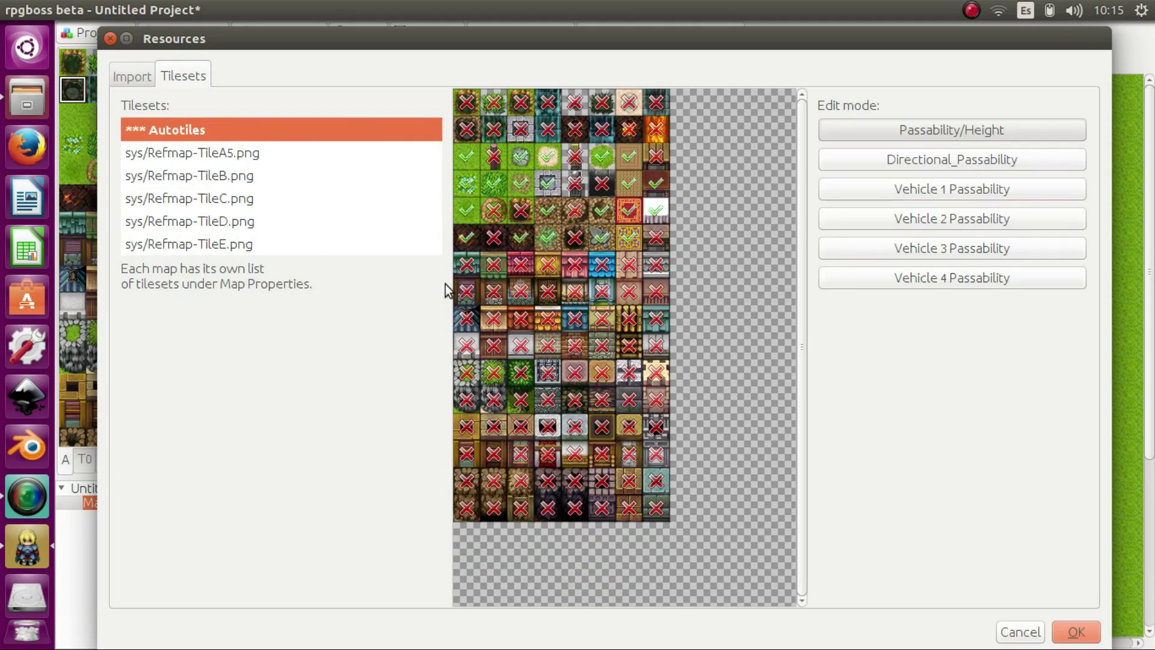
click(111, 39)
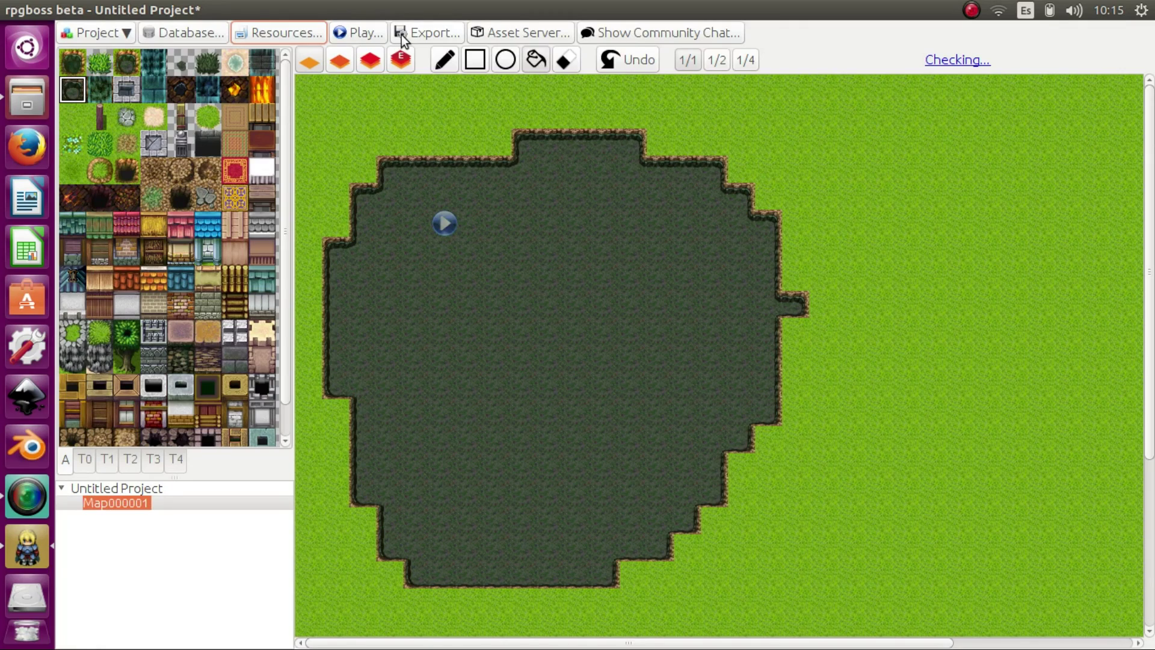